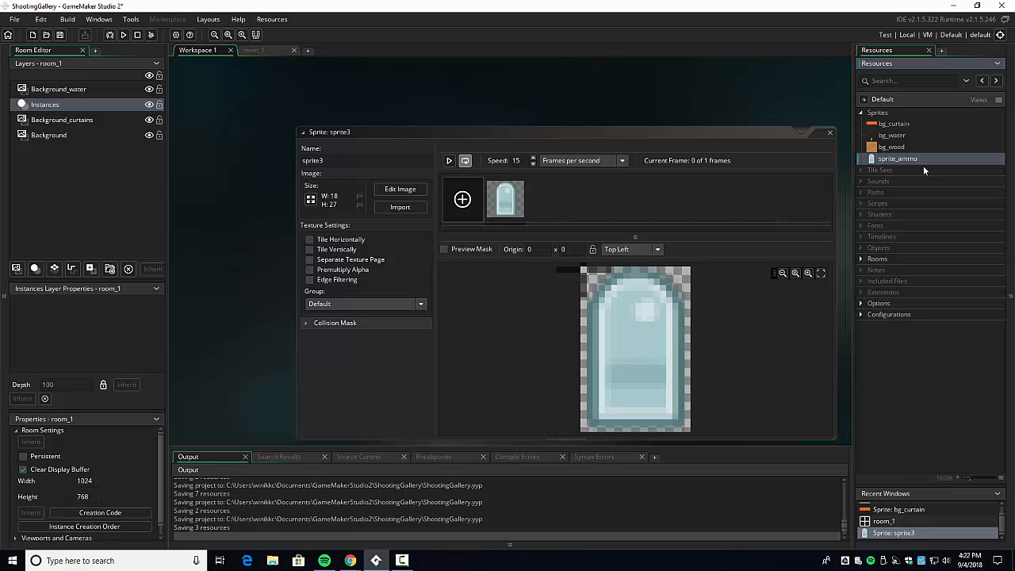
# Name the bullet sprite sprite_ammo and create a new sprite from crosshair.png, copying the base file name "crosshair"
pyautogui.press('Return')
pyautogui.rightClick(875, 114)
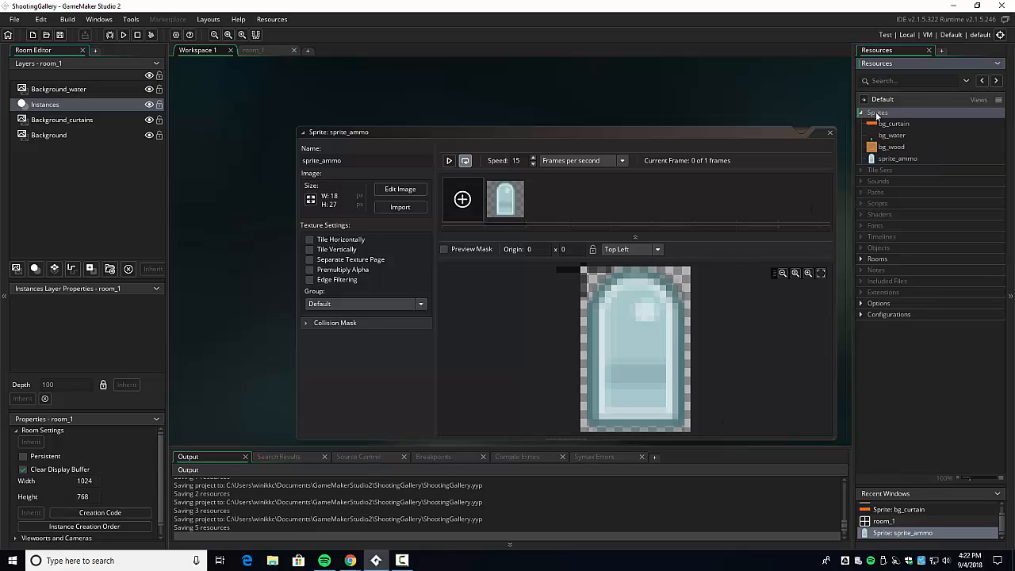
pyautogui.click(915, 128)
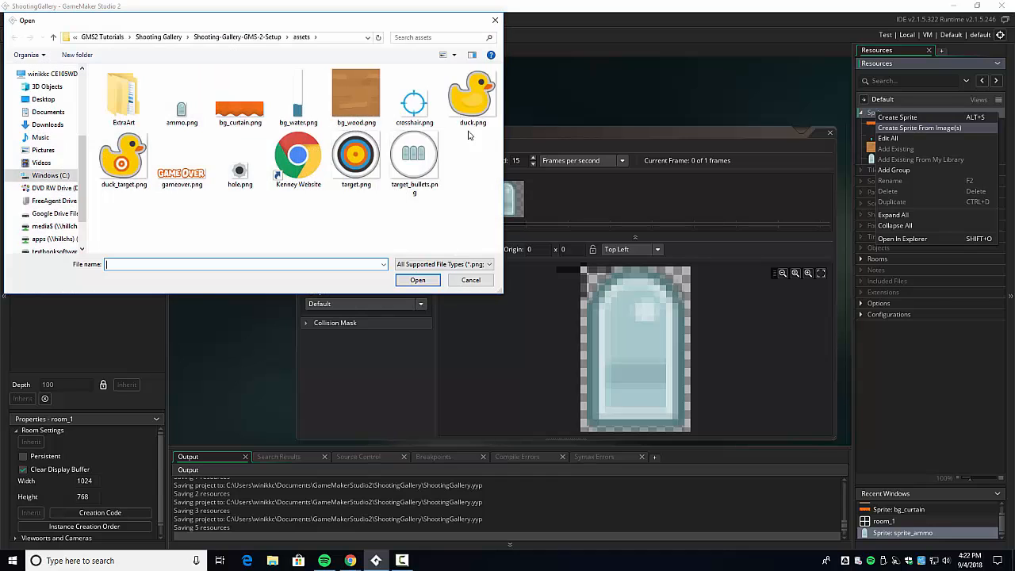
pyautogui.click(413, 109)
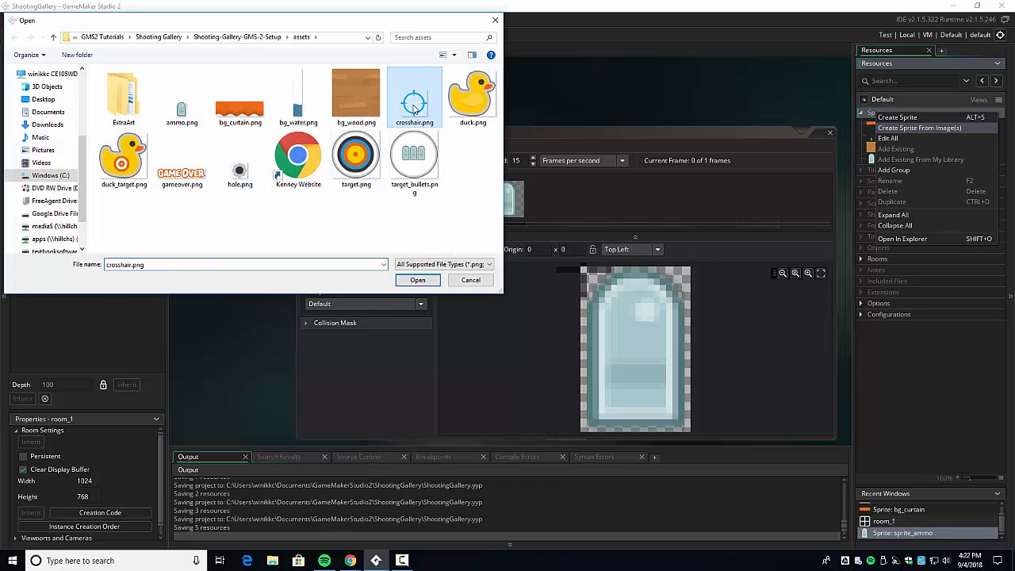
pyautogui.doubleClick(121, 265)
pyautogui.click(132, 265)
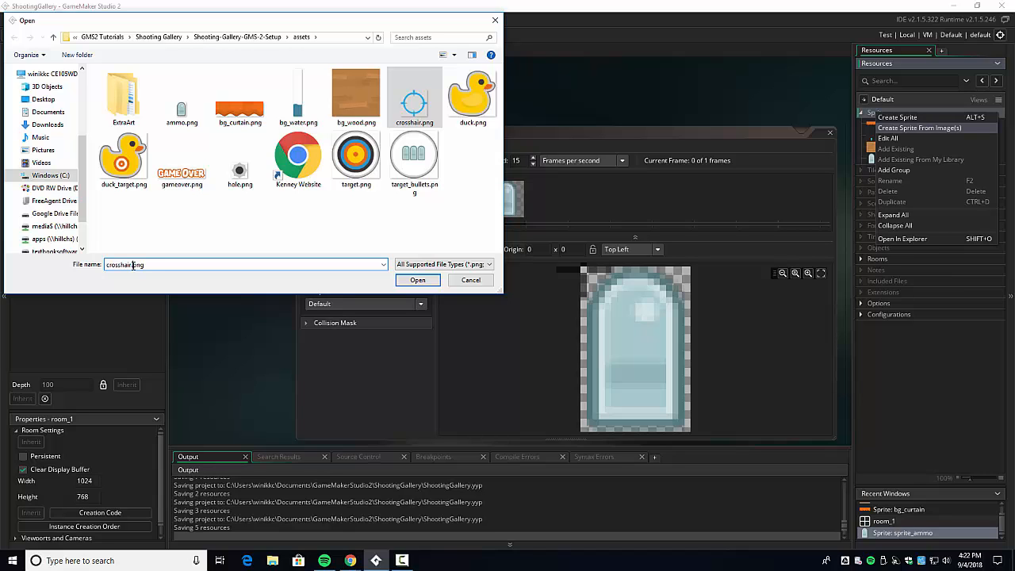
pyautogui.doubleClick(101, 266)
pyautogui.rightClick(115, 265)
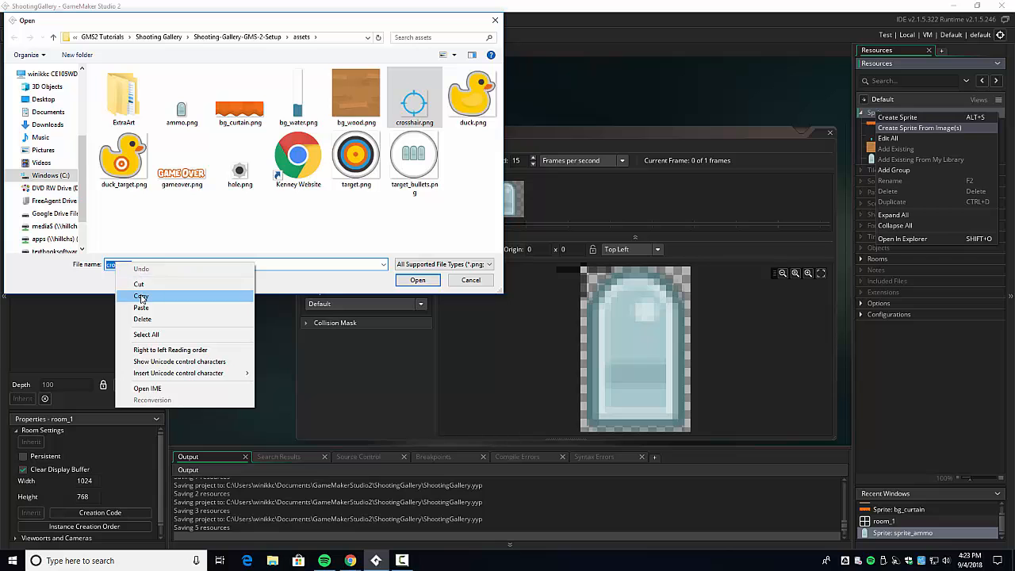
pyautogui.click(140, 296)
pyautogui.click(407, 283)
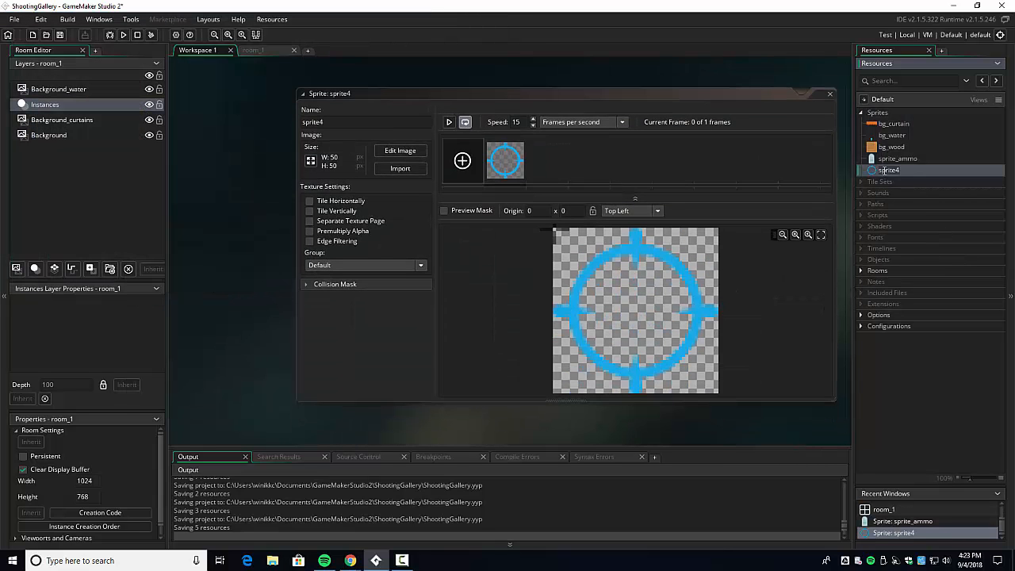
# Rename the new crosshair sprite to sprite_crosshair
pyautogui.click(906, 170)
pyautogui.press('BackSpace')
pyautogui.write('_crosshair')
pyautogui.press('Return')
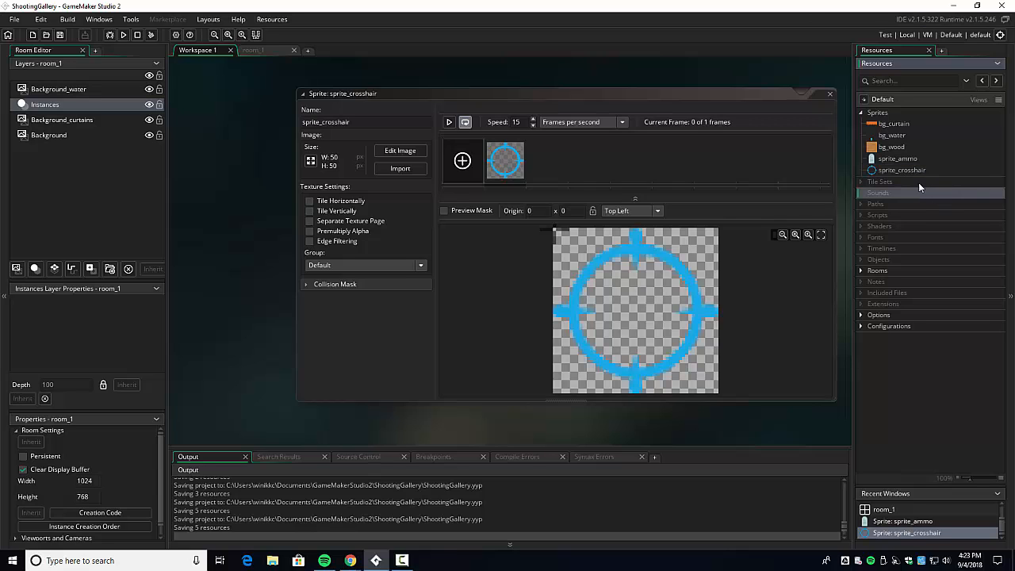
pyautogui.rightClick(880, 113)
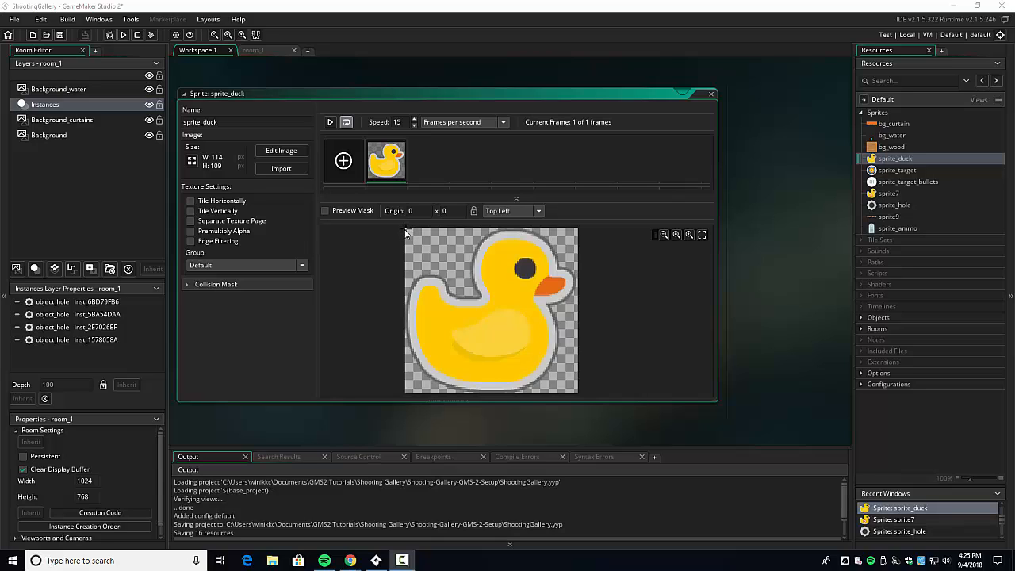
# Try Middle Centre and Bottom Centre as the origin of sprite_duck and return it to Top Left
pyautogui.click(511, 212)
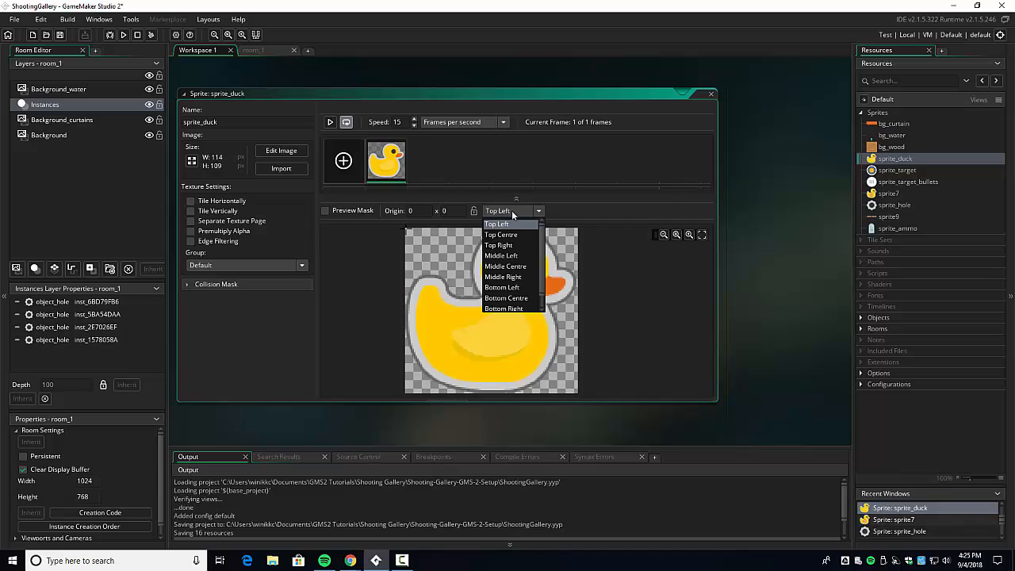
pyautogui.click(522, 267)
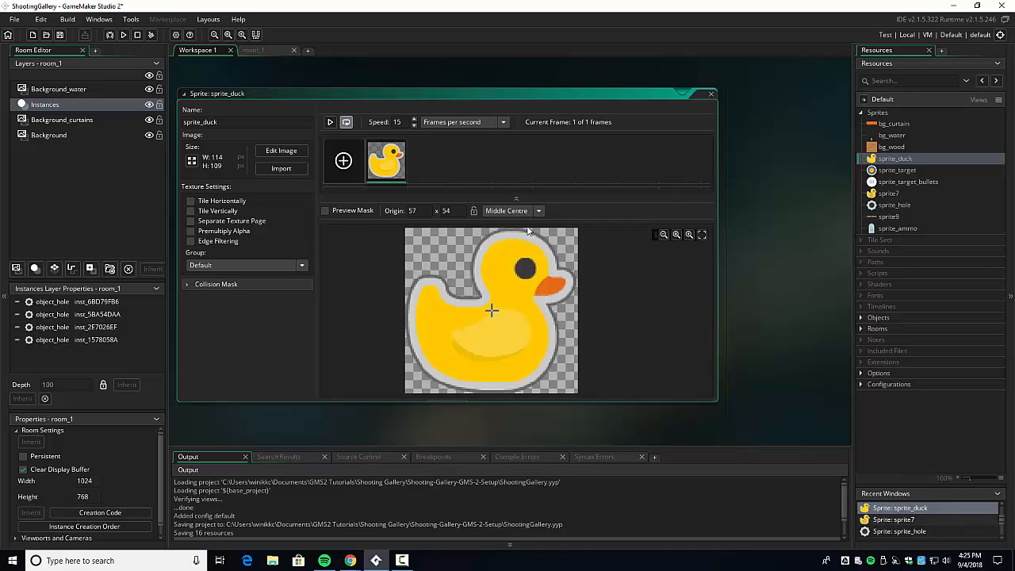
pyautogui.click(527, 210)
pyautogui.click(520, 302)
pyautogui.click(440, 212)
pyautogui.click(406, 211)
pyautogui.click(439, 210)
pyautogui.click(516, 210)
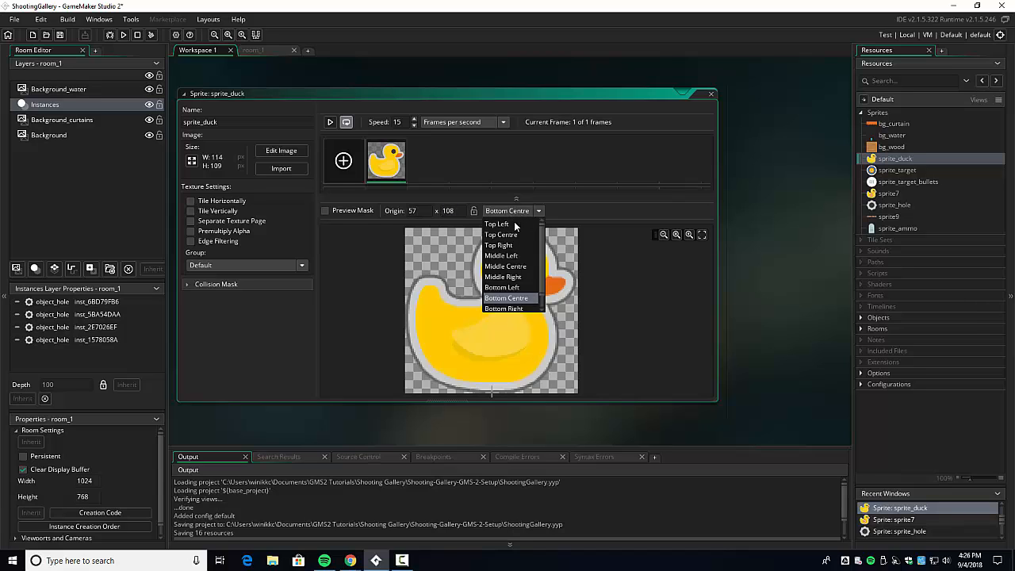
pyautogui.click(513, 222)
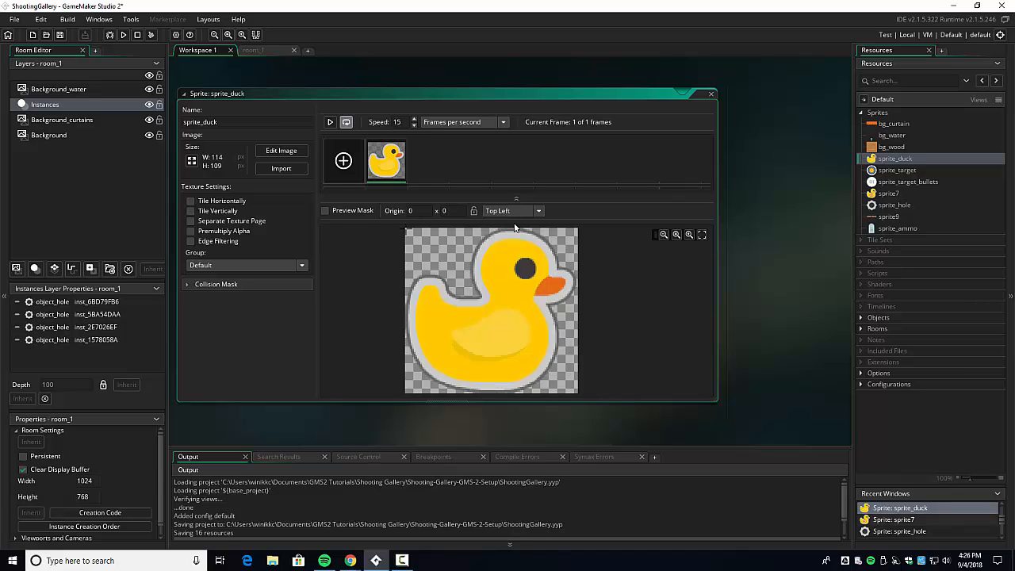
# Set the origin of sprite_duck to Bottom Centre after trying Middle Centre
pyautogui.click(441, 213)
pyautogui.click(543, 213)
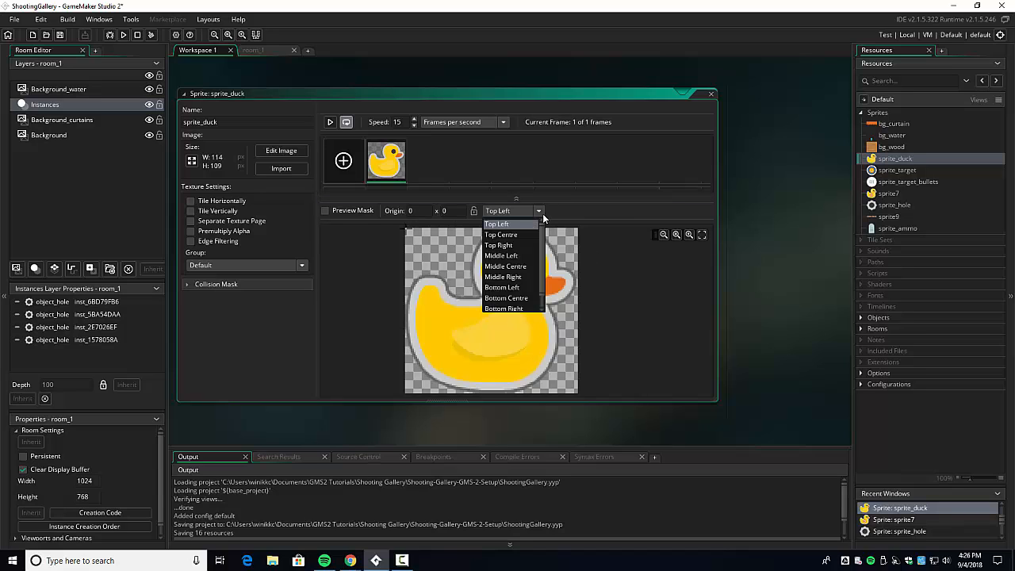
pyautogui.click(525, 267)
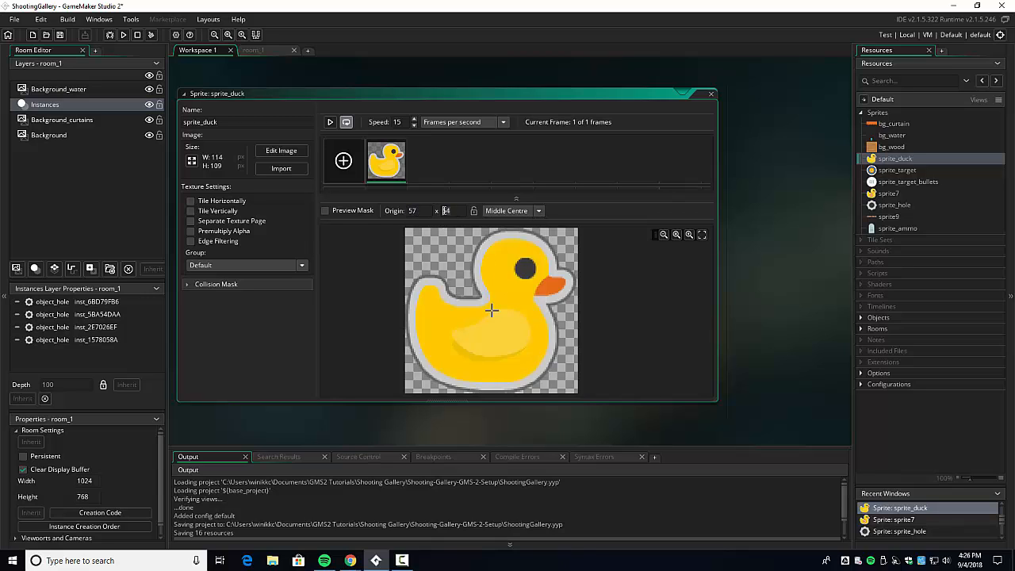
pyautogui.click(538, 210)
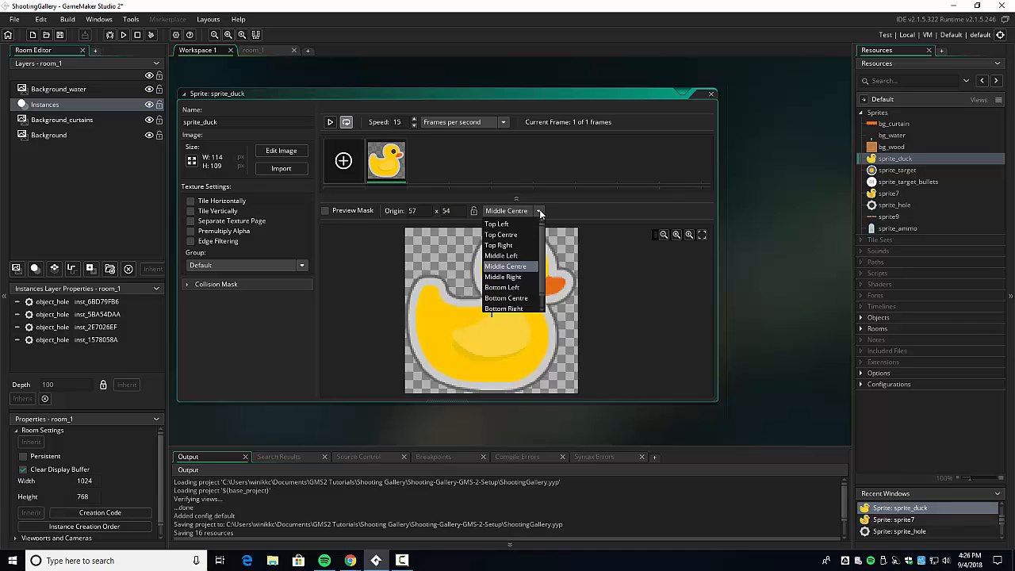
pyautogui.click(506, 297)
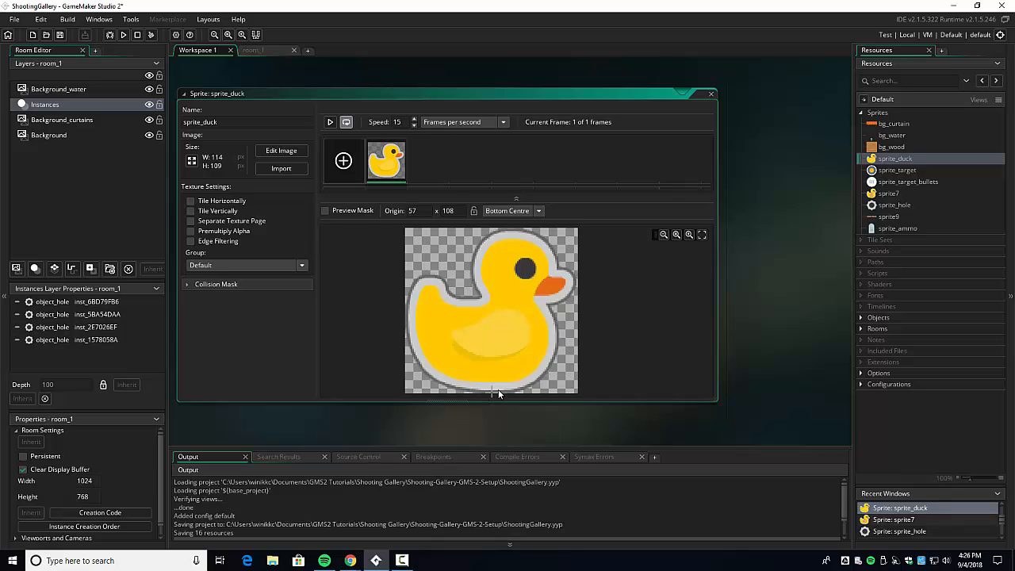
# Use Automatic mode and the Precise (Slow) type for sprite_duck's collision mask, and close its editor
pyautogui.click(188, 287)
pyautogui.click(232, 301)
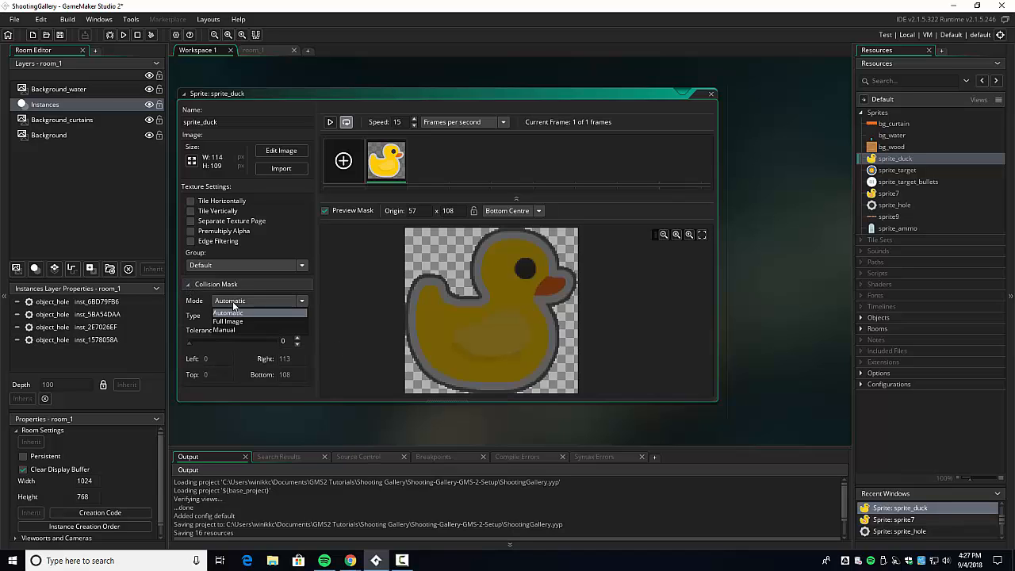
pyautogui.click(232, 302)
pyautogui.click(257, 315)
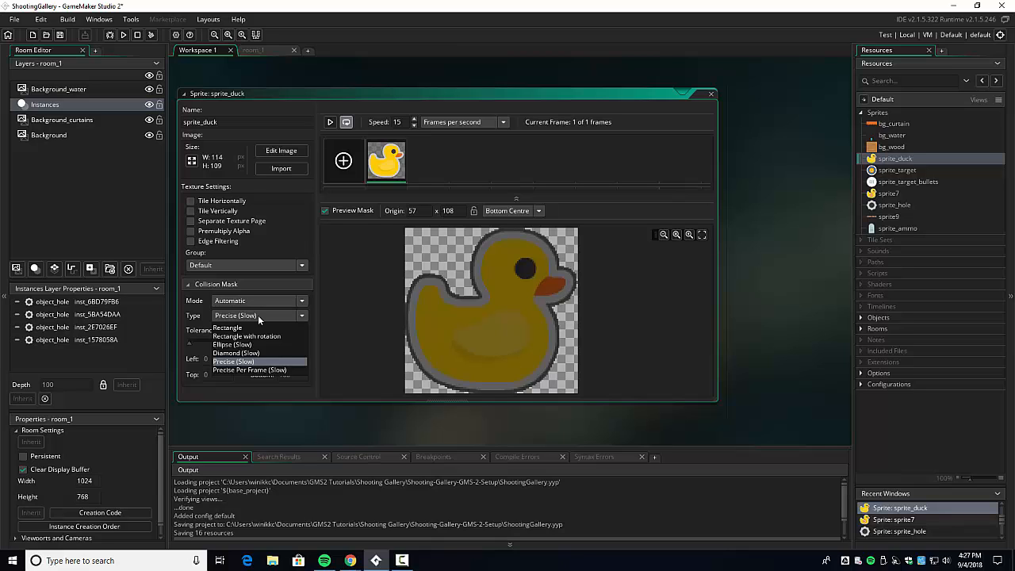
pyautogui.click(238, 361)
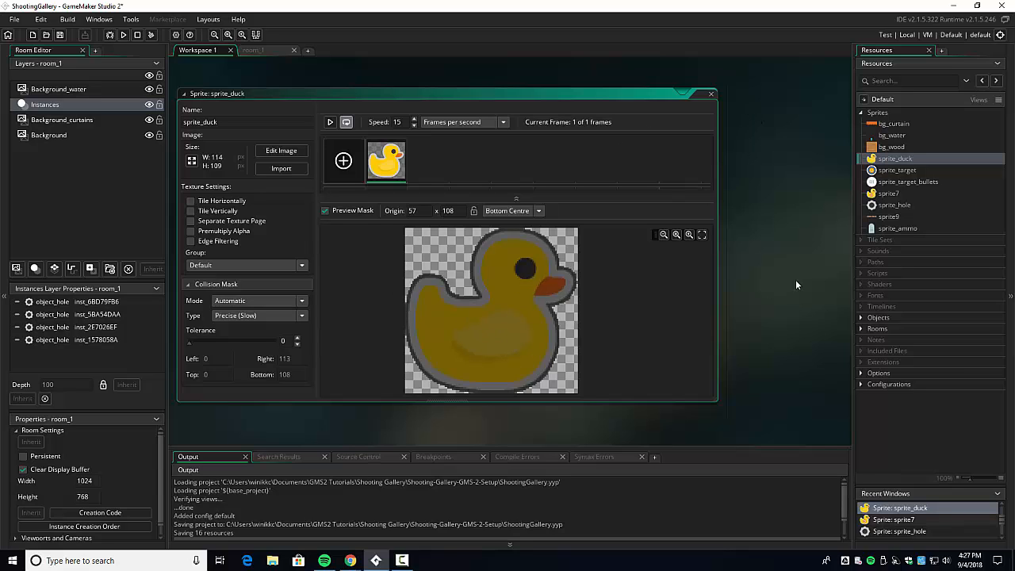
pyautogui.click(710, 94)
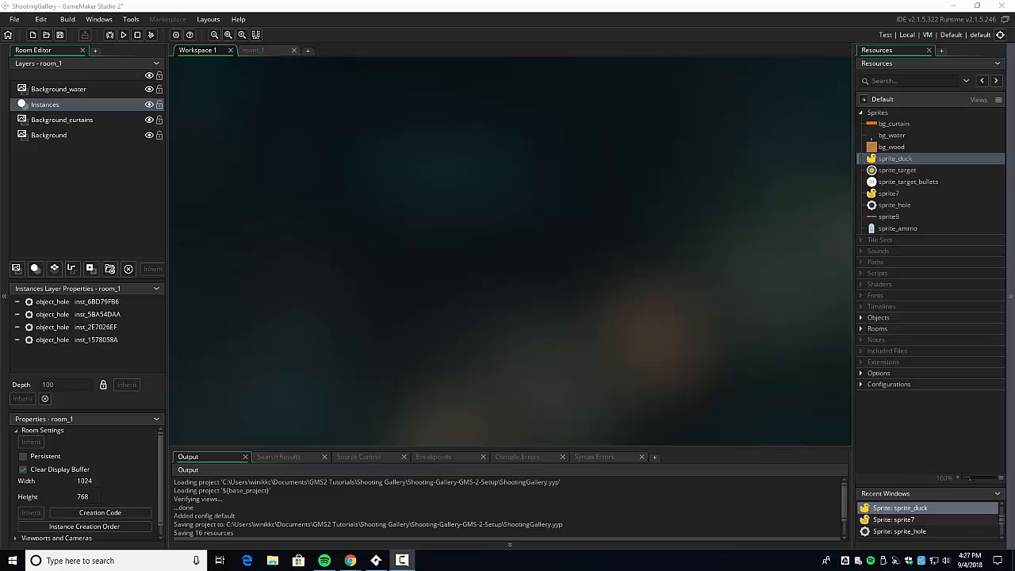
# Open sprite7, the duck with the target, and rename it sprite_duck_target
pyautogui.doubleClick(880, 193)
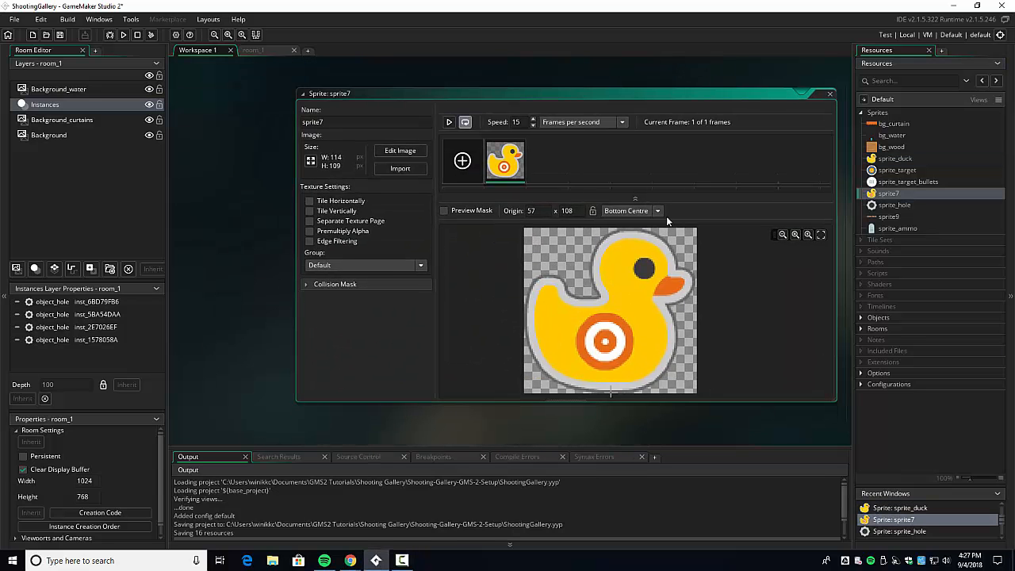
pyautogui.click(340, 121)
pyautogui.press('BackSpace')
pyautogui.write('_duck_target')
# Examine the collision mask mode, type and bounds of sprite_duck_target
pyautogui.click(307, 285)
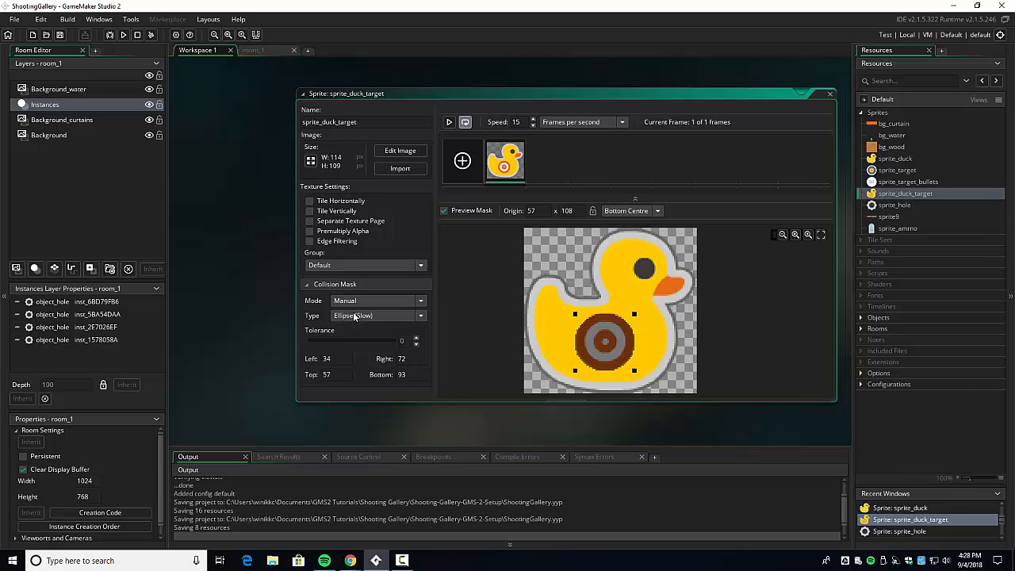
pyautogui.click(325, 359)
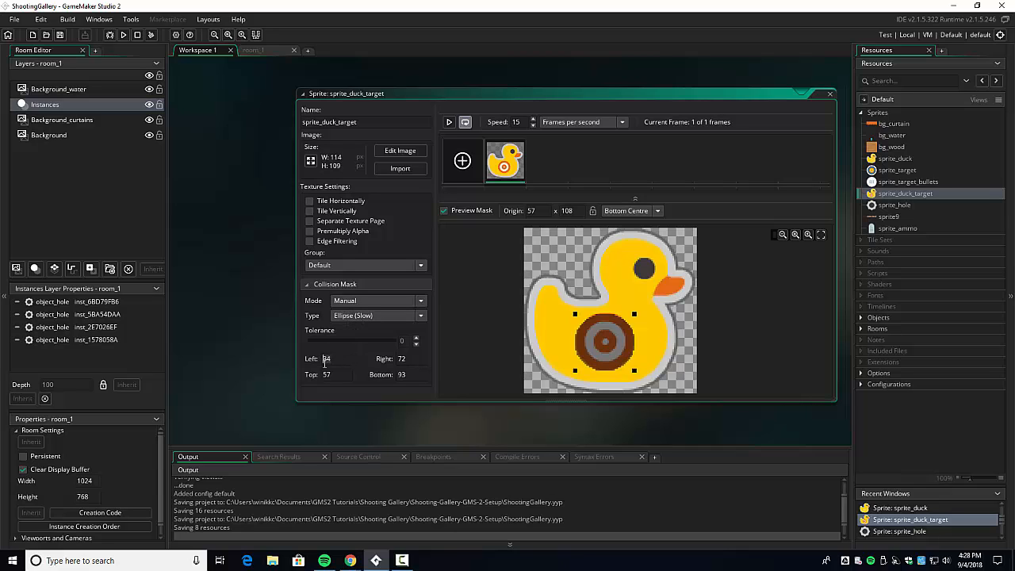
pyautogui.click(404, 358)
pyautogui.click(329, 358)
pyautogui.click(328, 374)
# Check the origins of sprite_target and sprite_target_bullets, and the collision mask settings of sprite_target_bullets
pyautogui.doubleClick(871, 171)
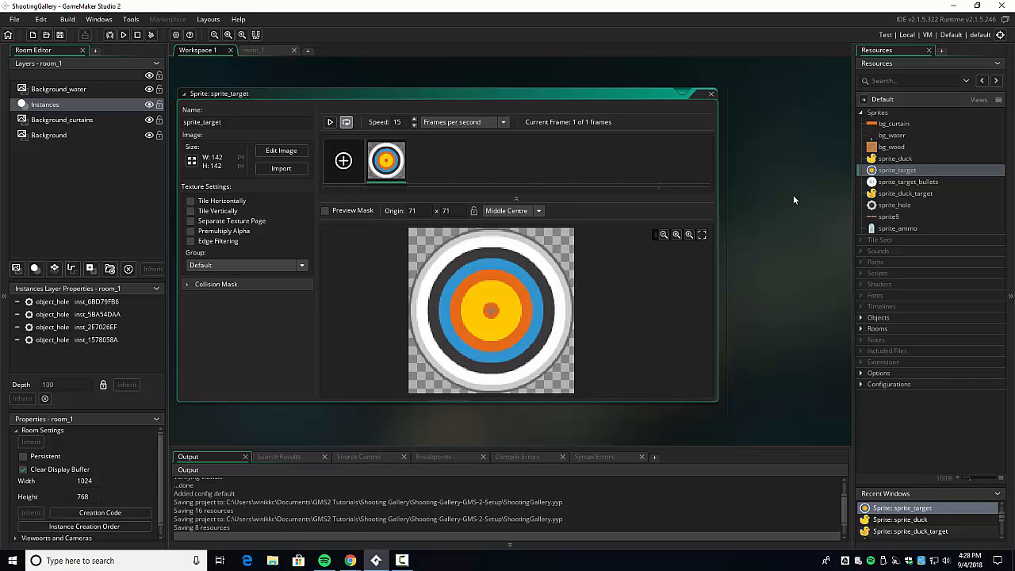
pyautogui.click(899, 184)
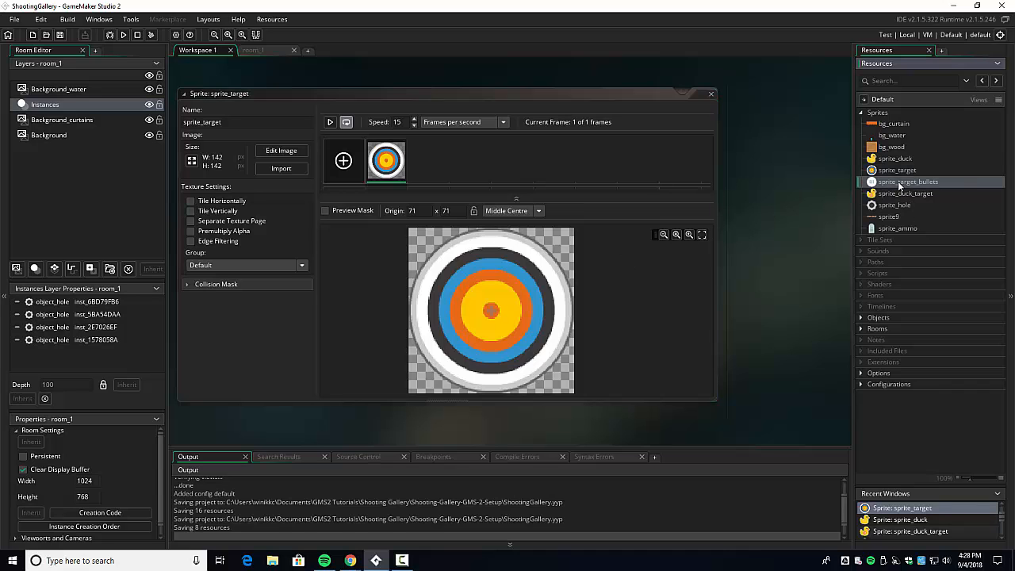
pyautogui.doubleClick(899, 182)
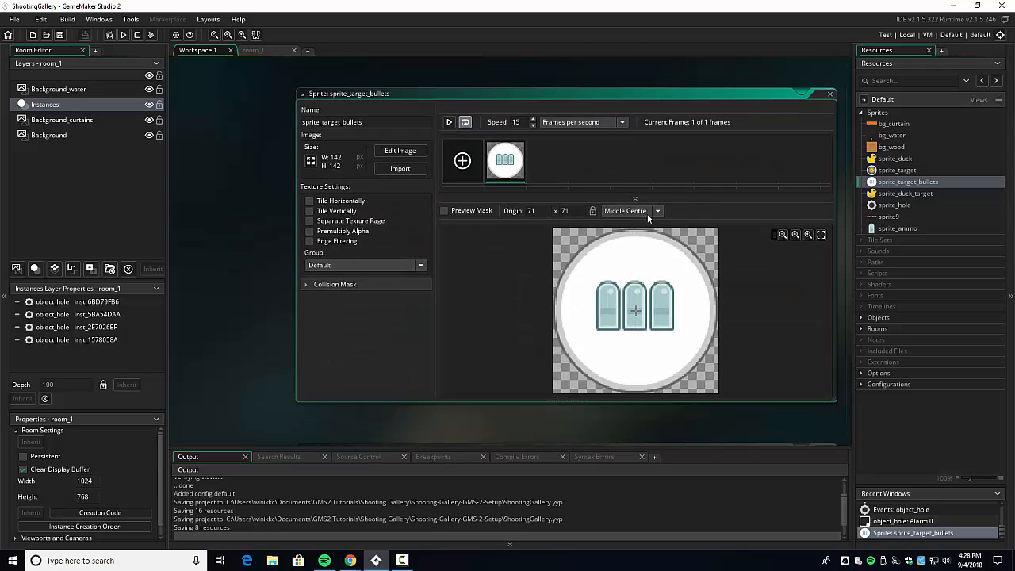
pyautogui.click(305, 284)
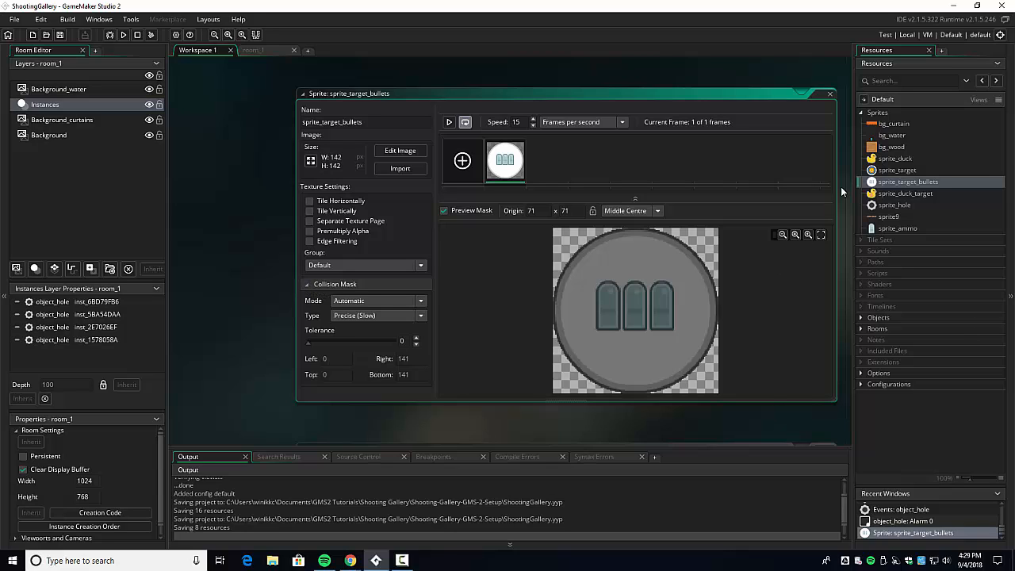
# Review the origins of sprite_hole, the Game Over sprite and sprite_ammo, and return to sprite_hole
pyautogui.click(886, 207)
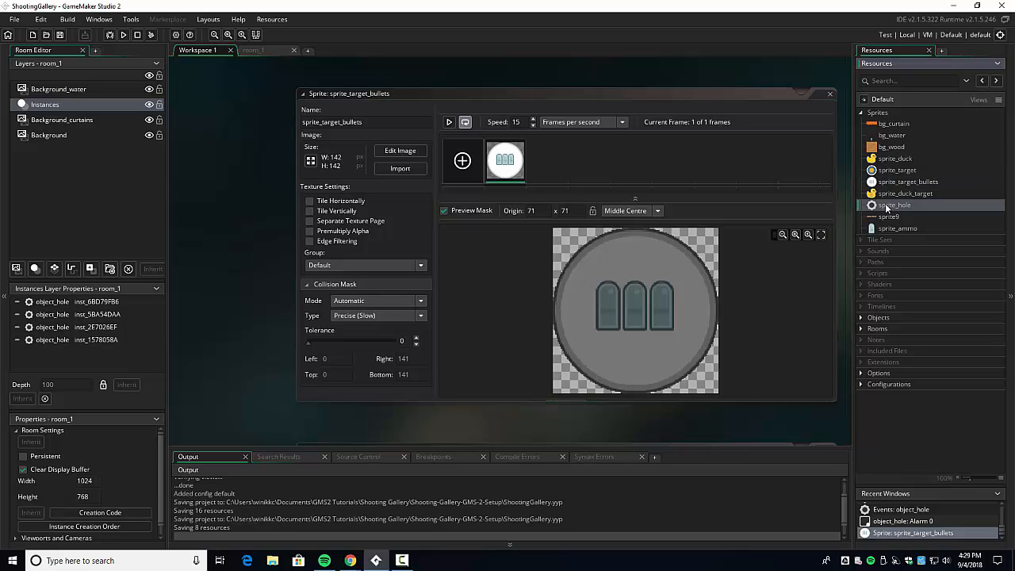
pyautogui.doubleClick(886, 206)
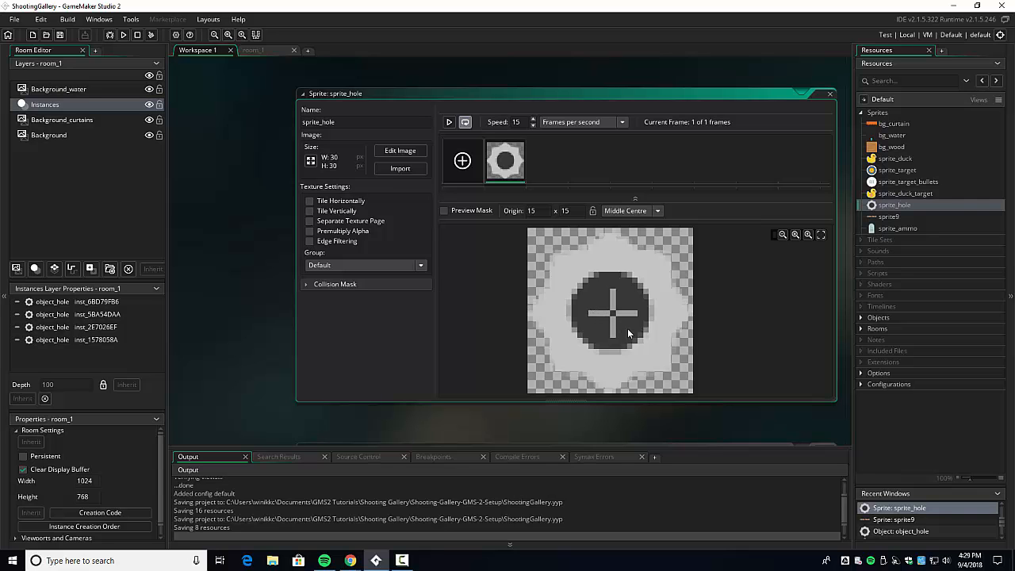
pyautogui.doubleClick(887, 217)
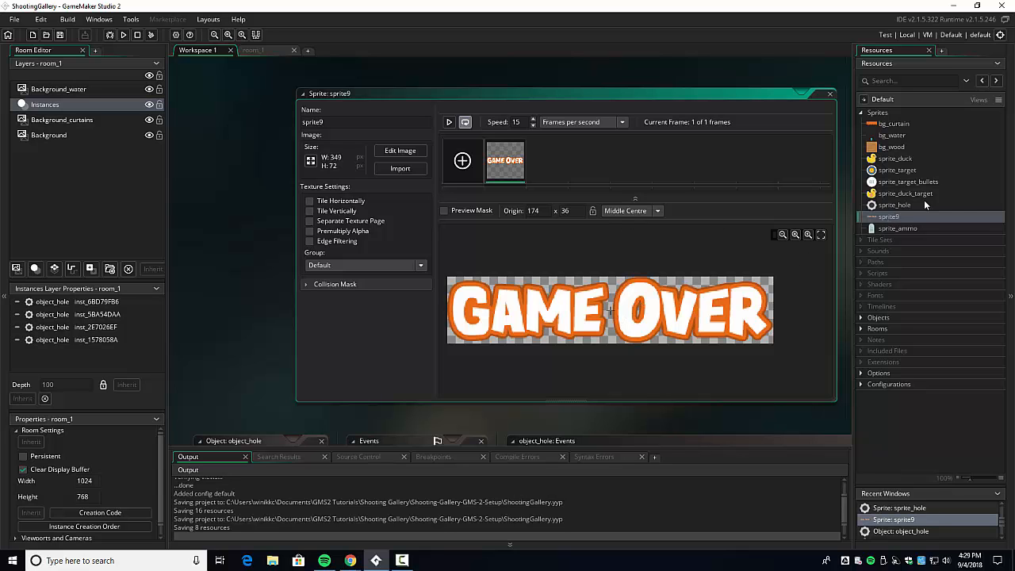
pyautogui.doubleClick(889, 228)
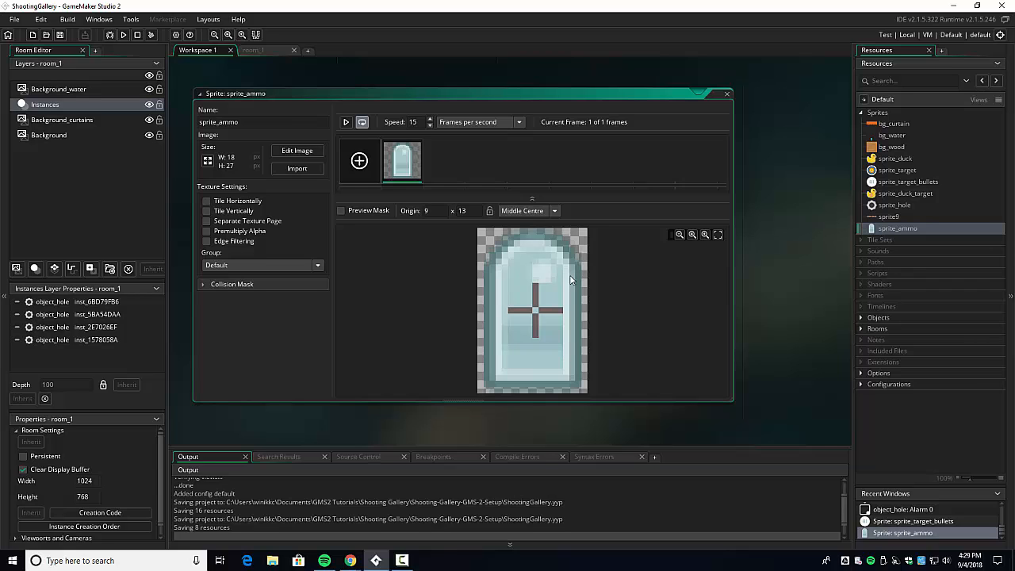
pyautogui.click(872, 206)
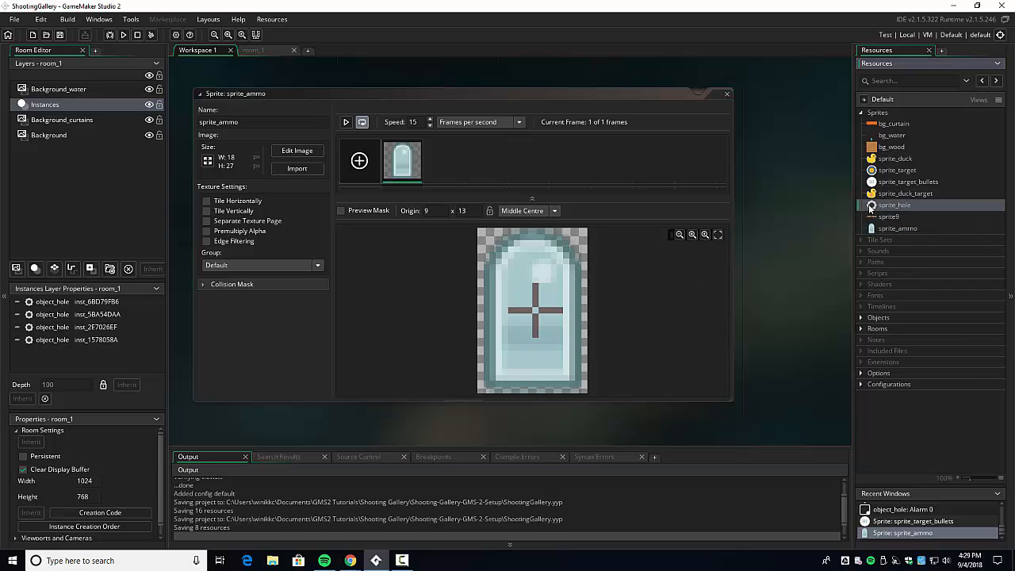
pyautogui.doubleClick(896, 206)
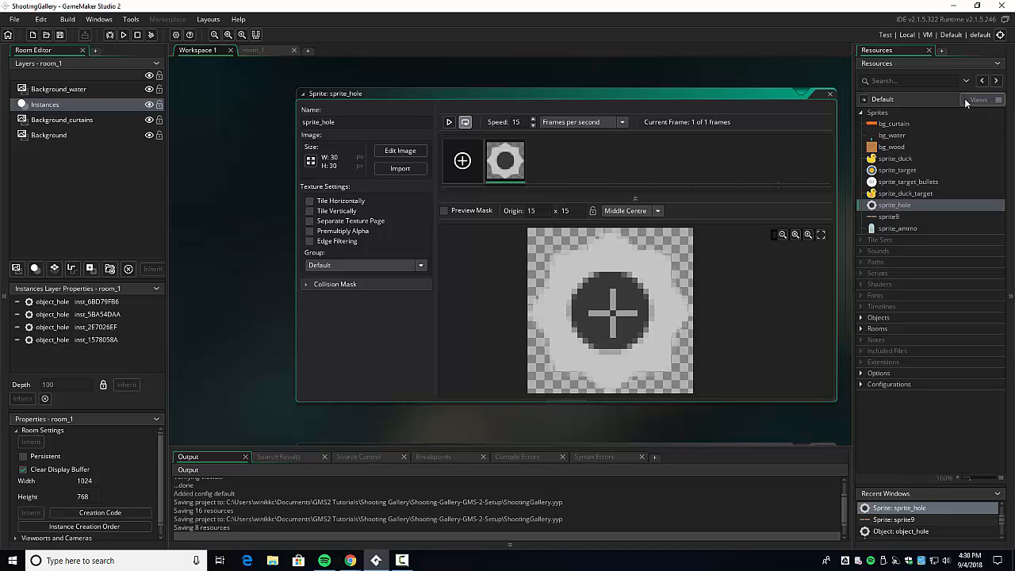
# Create a new sprite from the image crosshair.png
pyautogui.rightClick(873, 113)
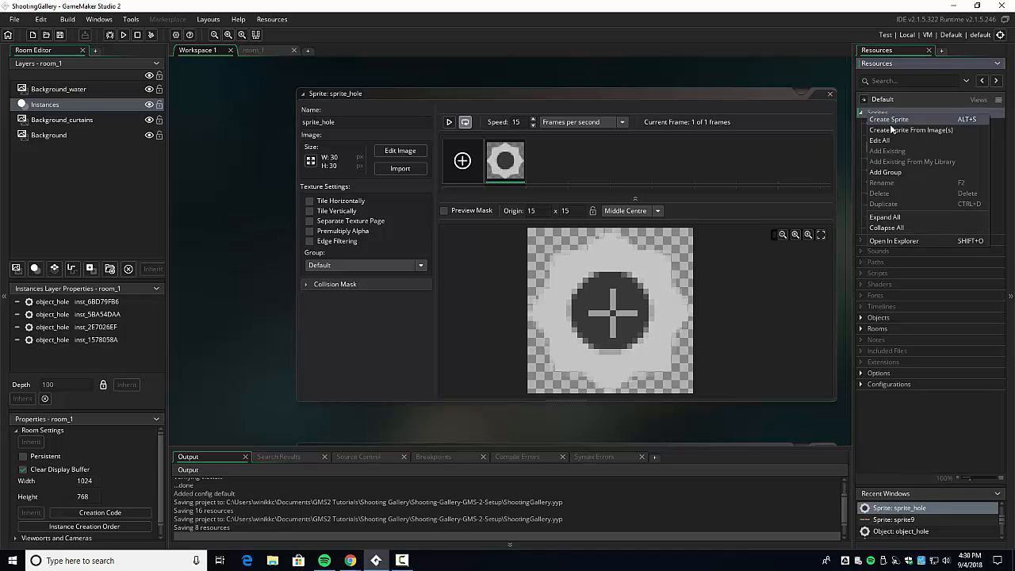
pyautogui.click(896, 130)
pyautogui.doubleClick(412, 104)
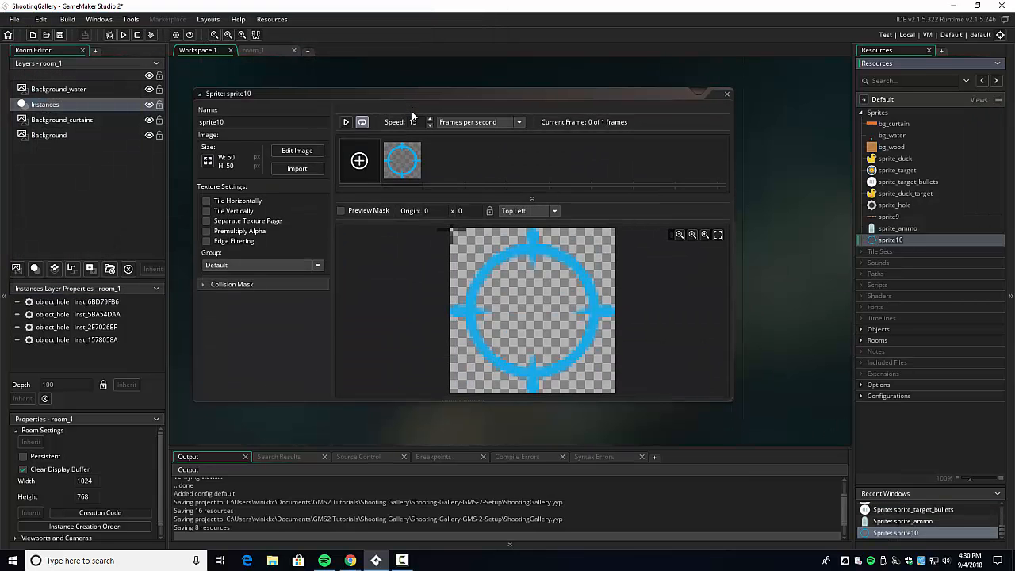
# Rename the new sprite as sprite_crosshair and set its origin to Middle Centre
pyautogui.press('BackSpace')
pyautogui.press('BackSpace')
pyautogui.write('_crosshair')
pyautogui.press('Return')
pyautogui.click(556, 210)
pyautogui.click(522, 270)
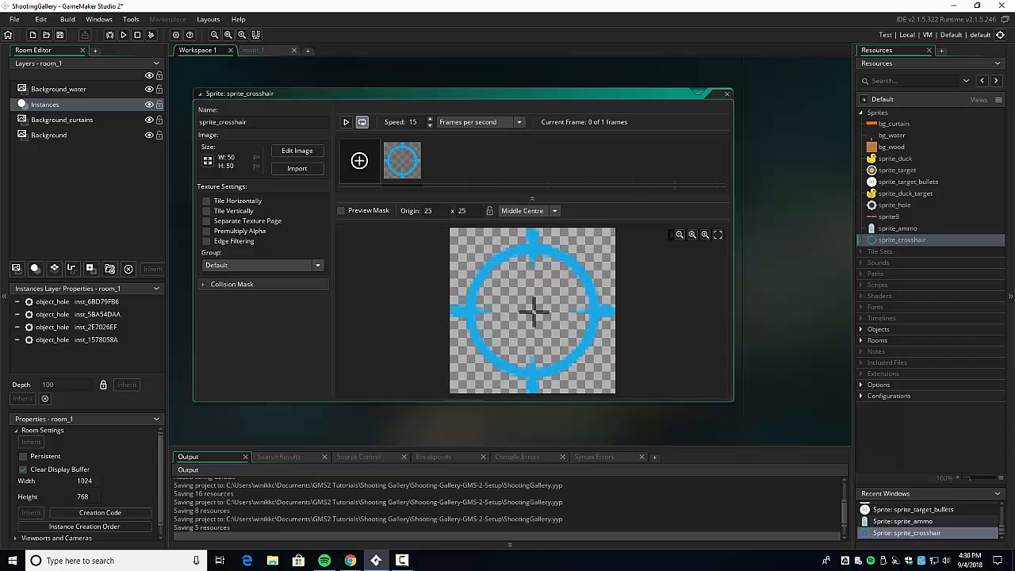
# Review the collision mask of sprite_crosshair, the origin of sprite_target and the collision mask of sprite_duck_target
pyautogui.click(232, 284)
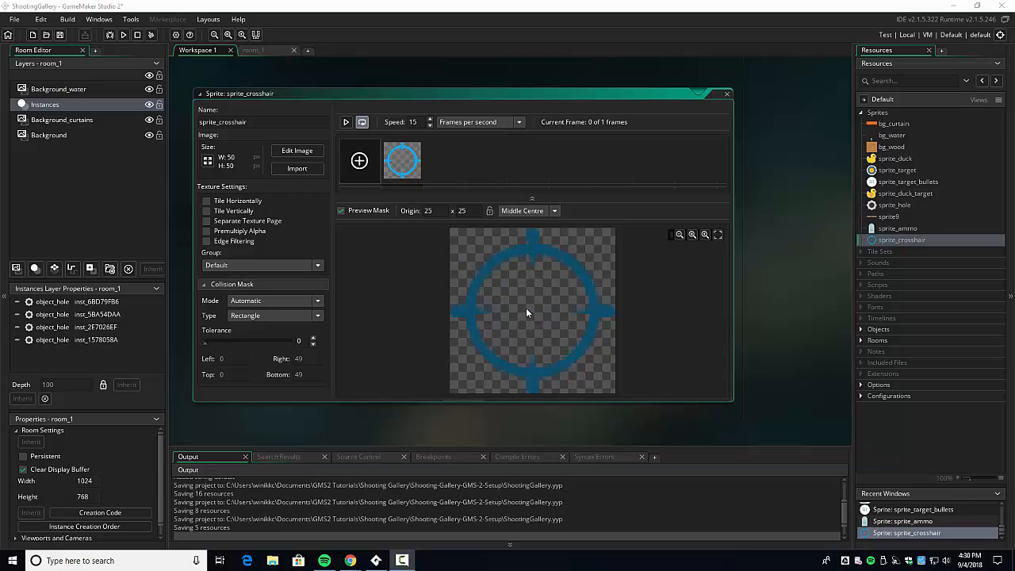
pyautogui.doubleClick(901, 170)
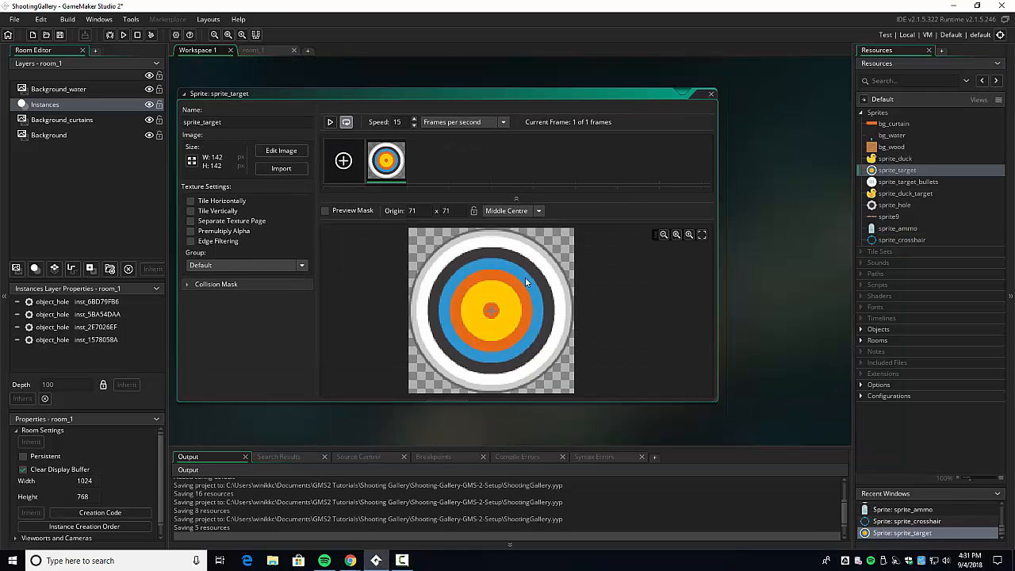
pyautogui.doubleClick(904, 193)
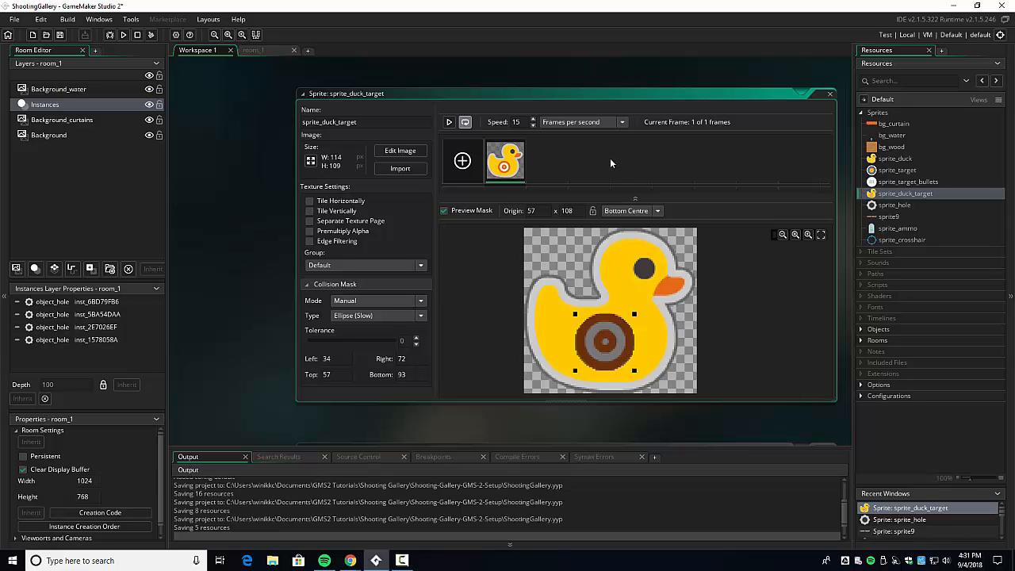
pyautogui.click(898, 206)
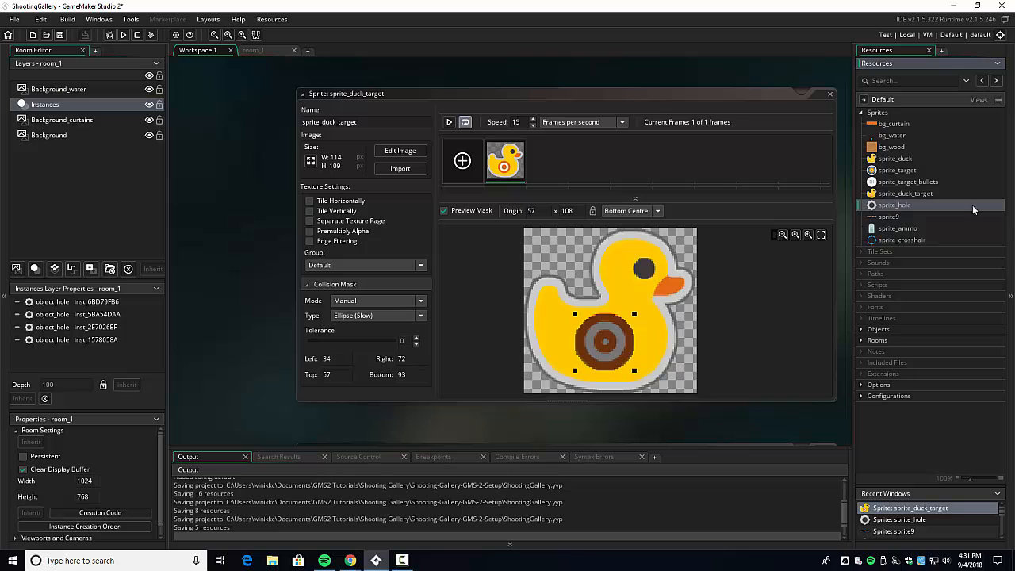
# Create a new object named object_hole and assign sprite_hole as its sprite
pyautogui.click(875, 330)
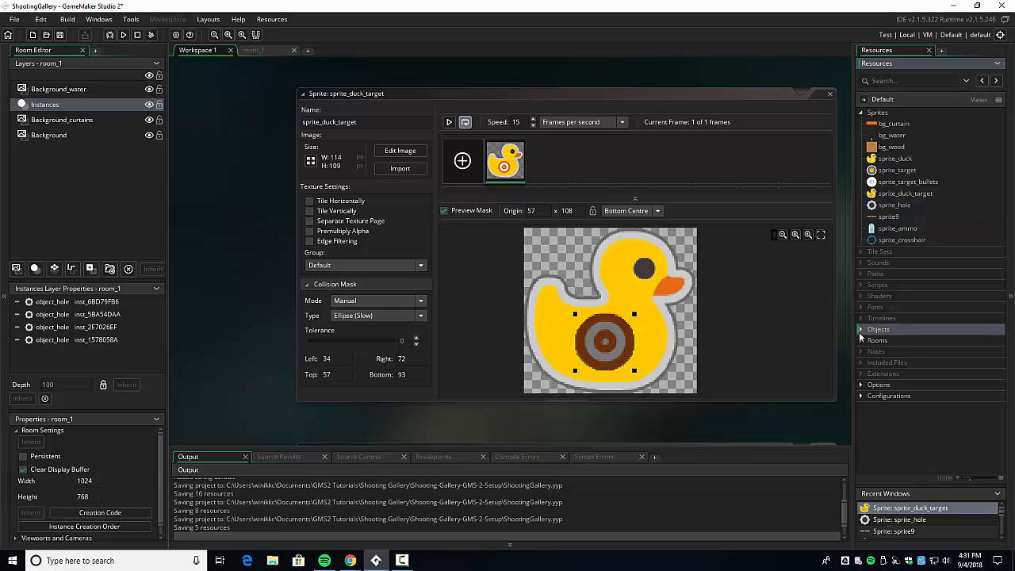
pyautogui.click(861, 330)
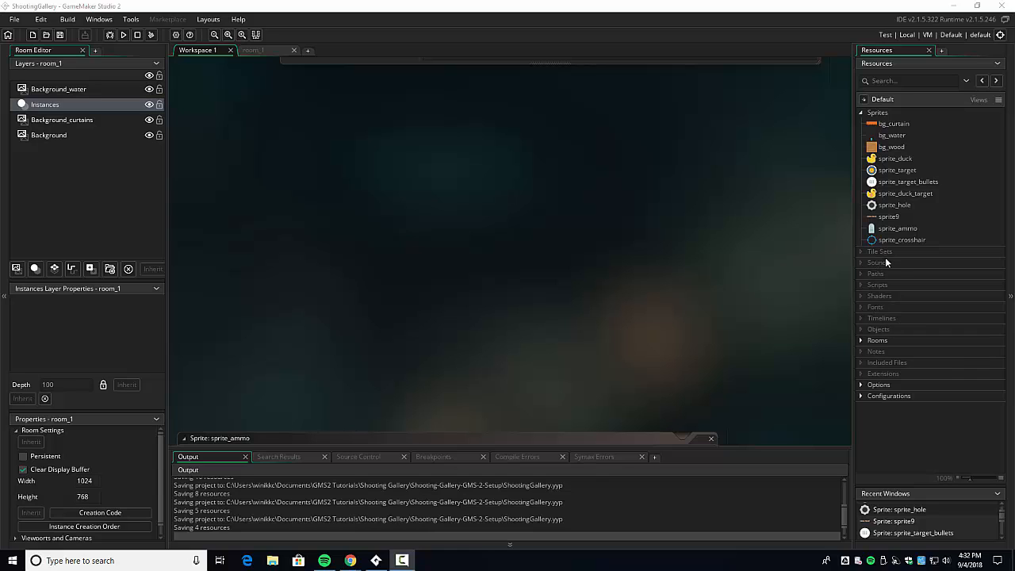
pyautogui.rightClick(882, 329)
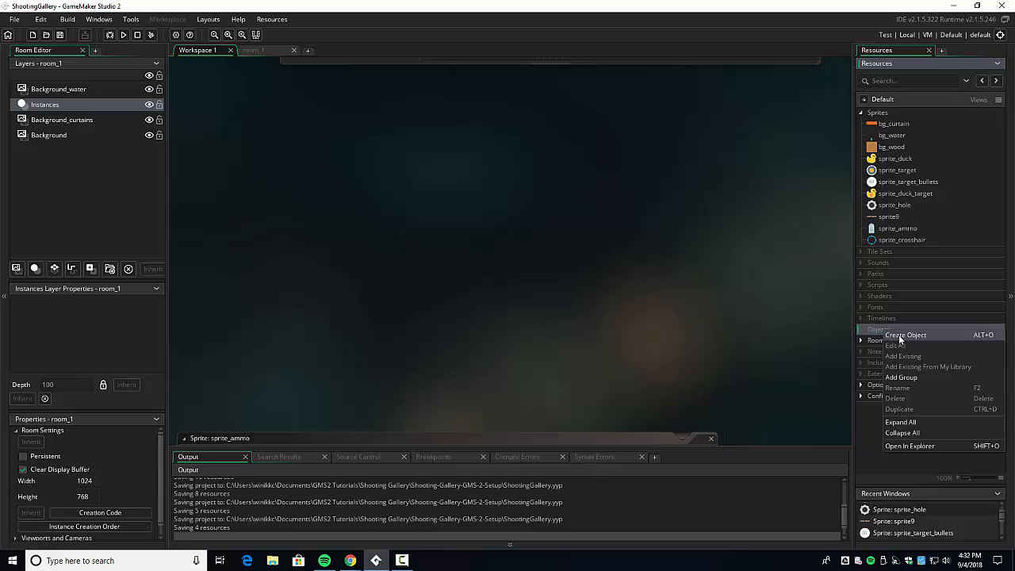
pyautogui.click(898, 334)
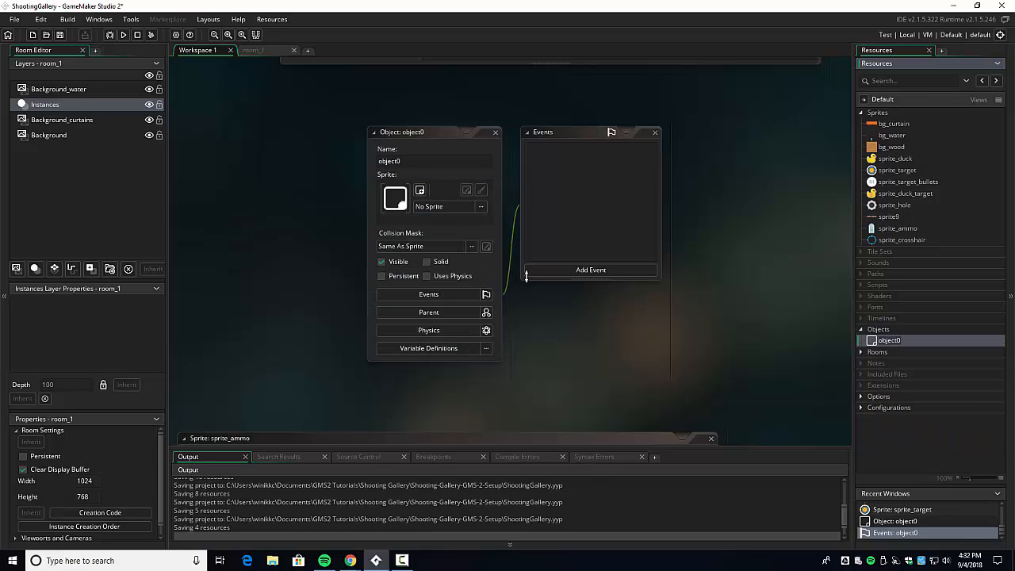
pyautogui.click(419, 160)
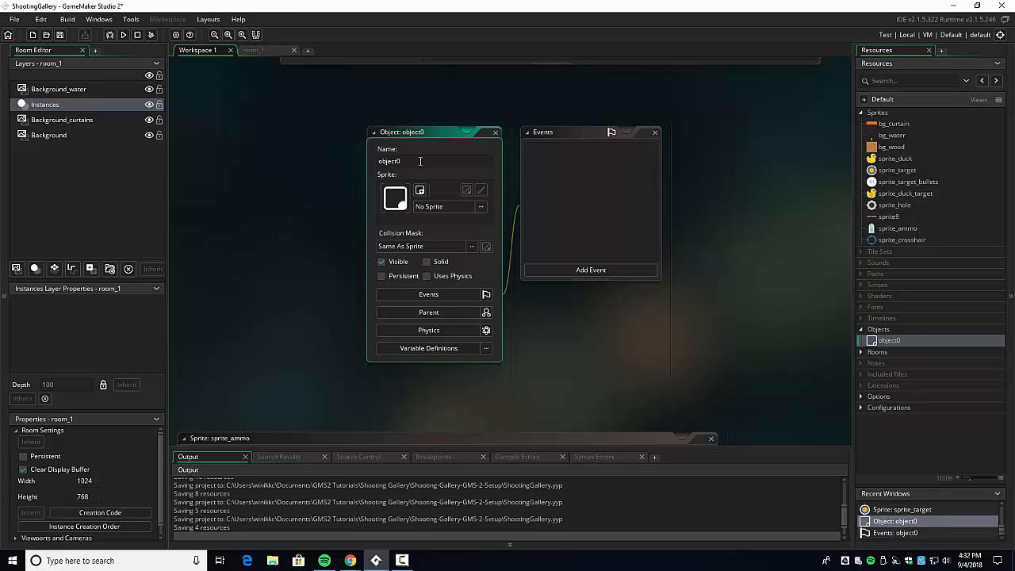
pyautogui.write('_hole')
pyautogui.click(481, 205)
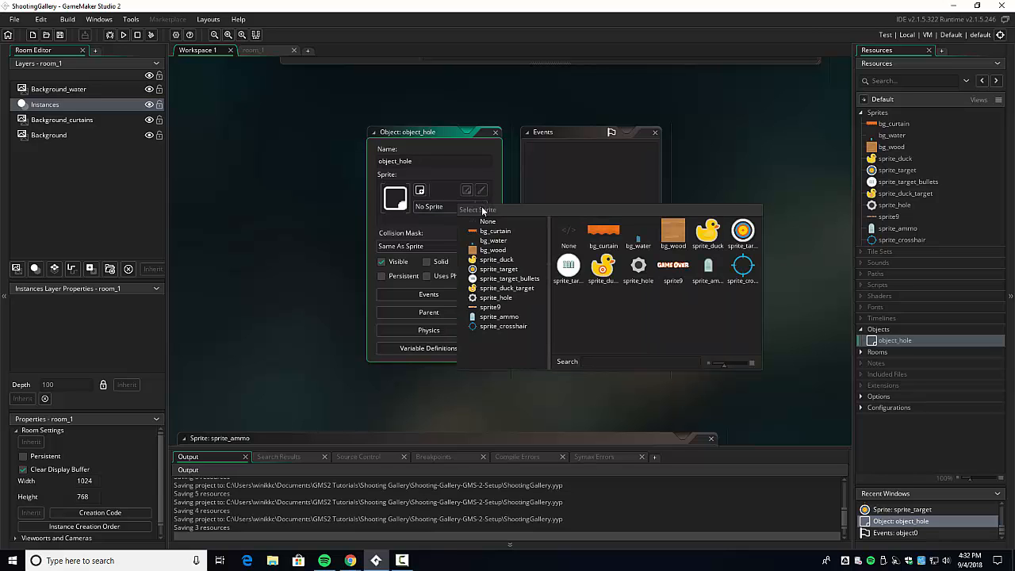
pyautogui.click(638, 268)
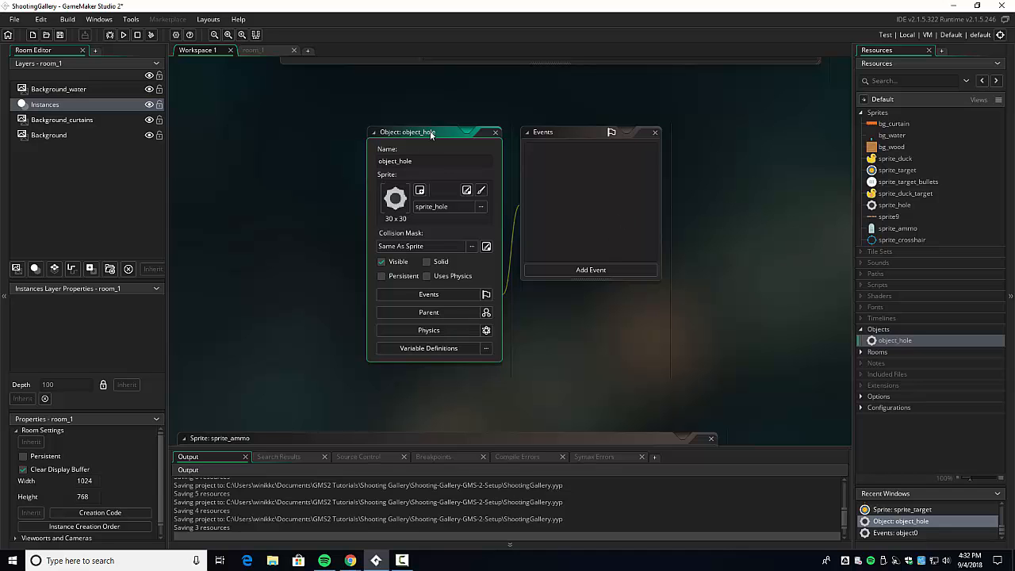
# Add a Create event to object_hole, making room for its code window in the workspace
pyautogui.moveTo(443, 132); pyautogui.dragTo(304, 88)
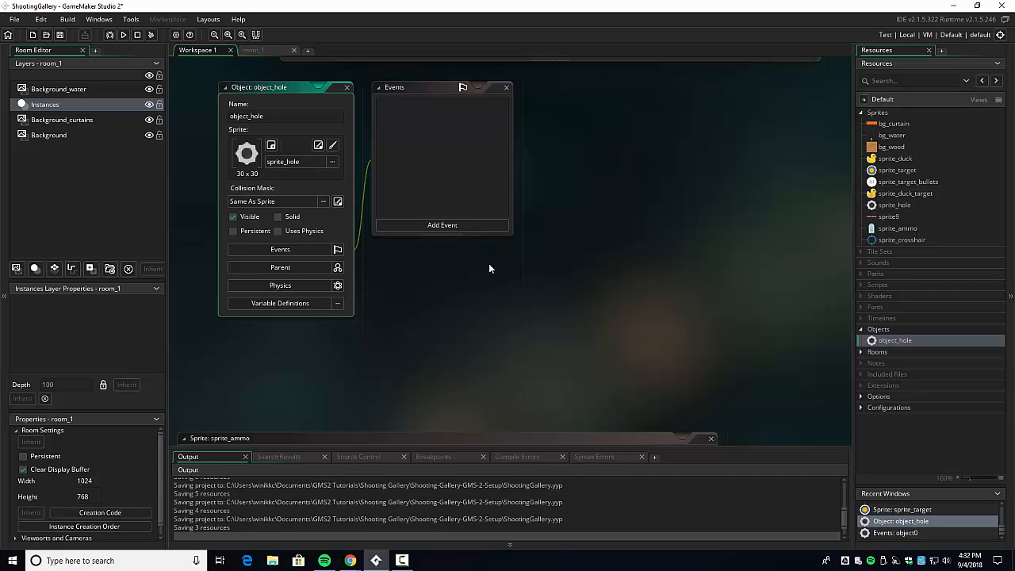
pyautogui.click(464, 227)
pyautogui.click(464, 227)
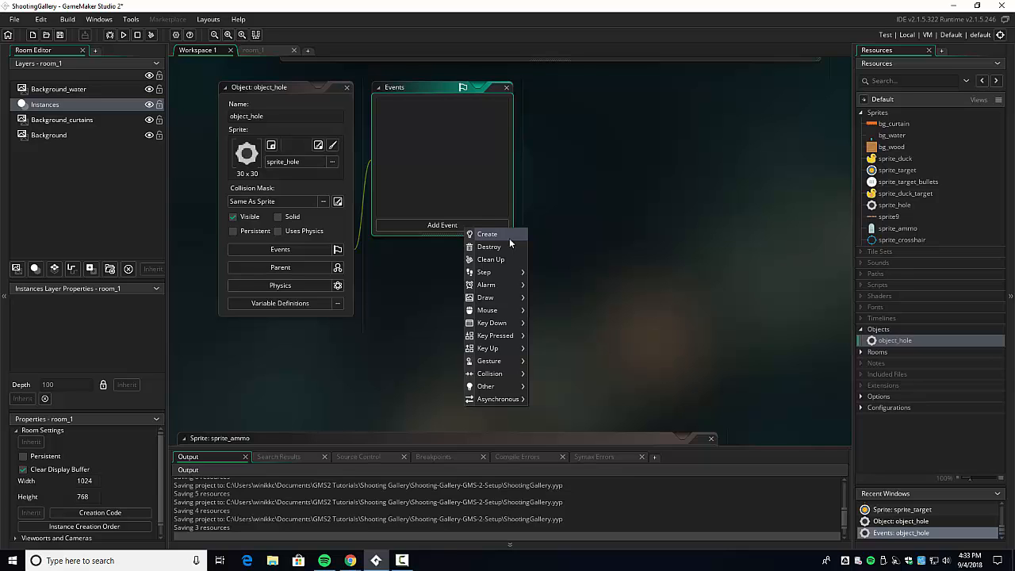
pyautogui.click(487, 235)
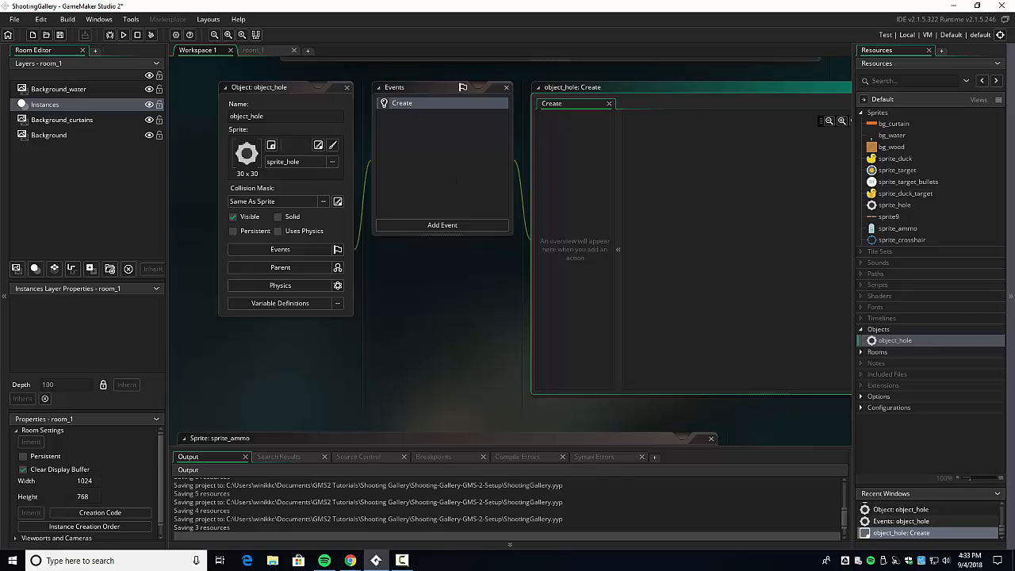
# Search the actions for timer and add Set Alarm Countdown to the Create event, for Alarm 0 with a countdown of 30
pyautogui.click(1011, 297)
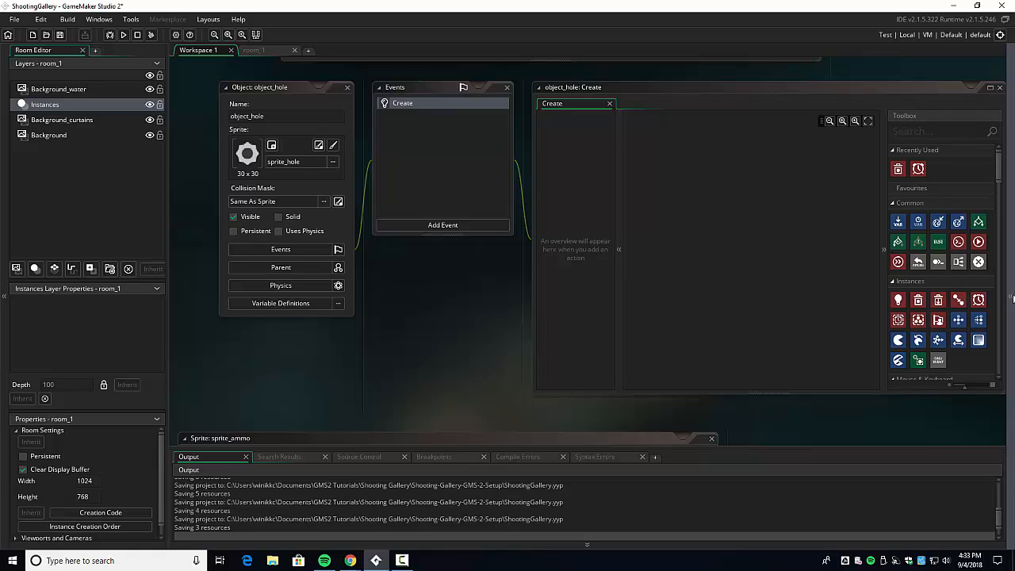
pyautogui.click(927, 133)
pyautogui.write('t')
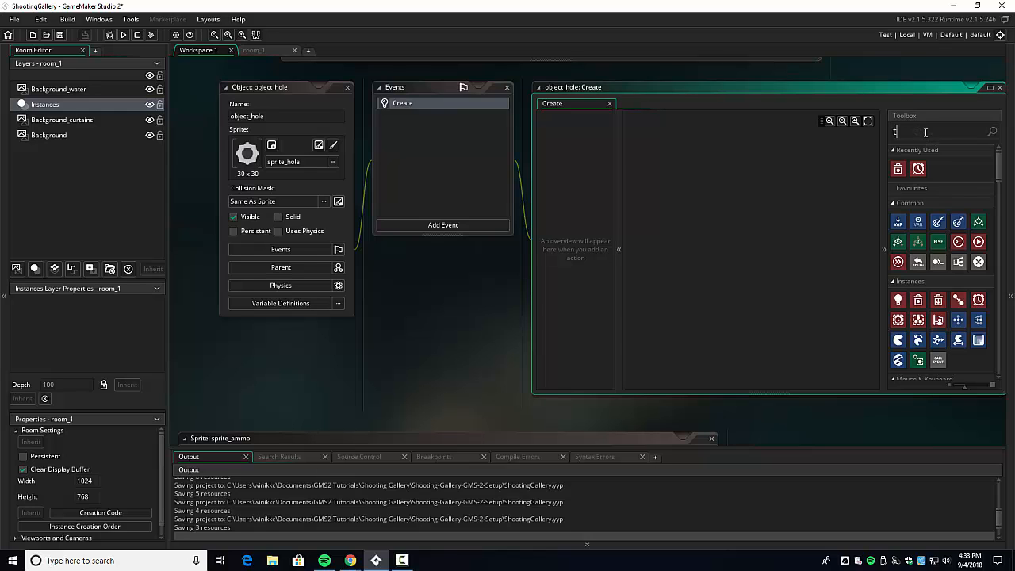
pyautogui.write('imer')
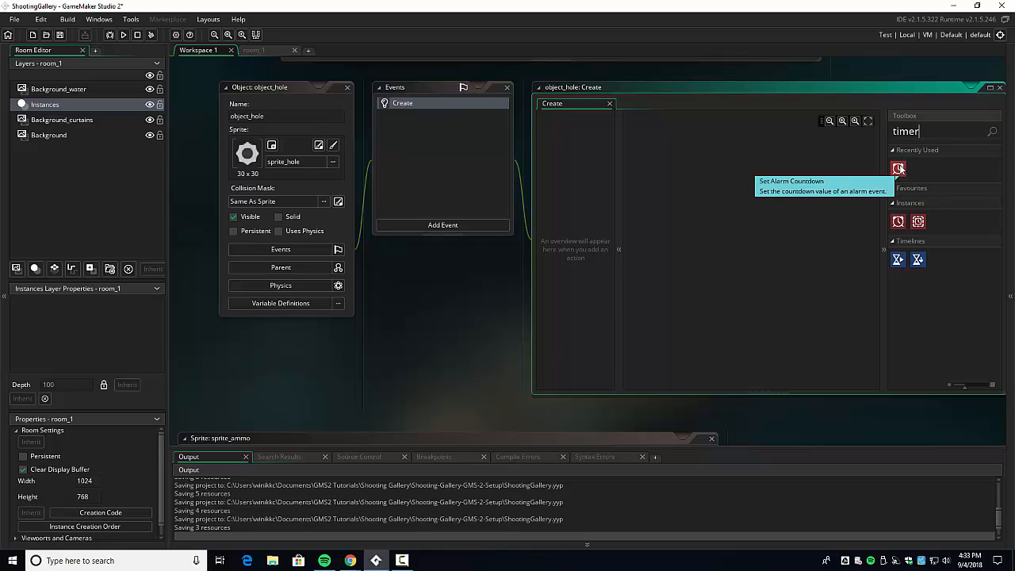
pyautogui.moveTo(898, 172); pyautogui.dragTo(658, 143)
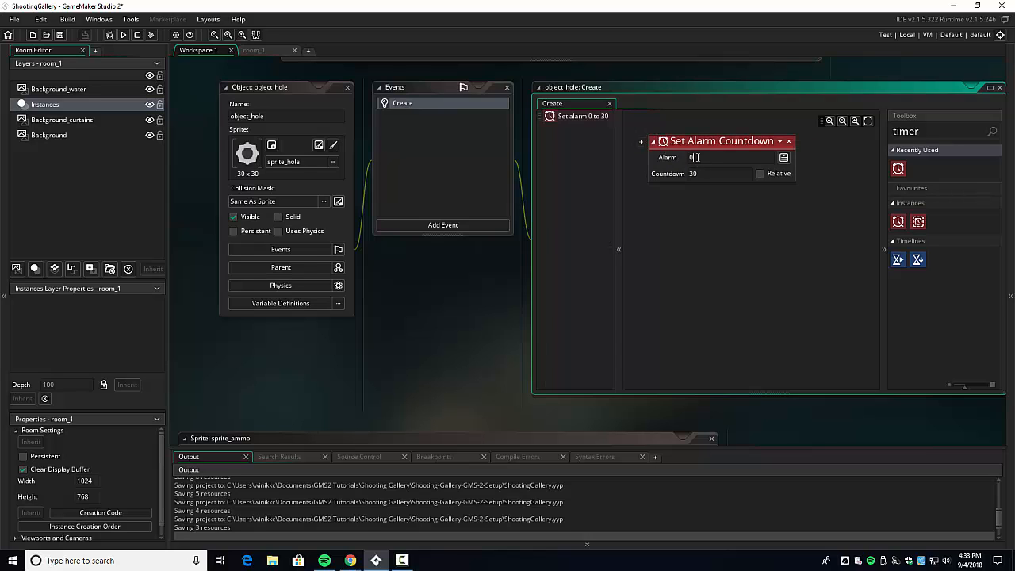
pyautogui.click(784, 157)
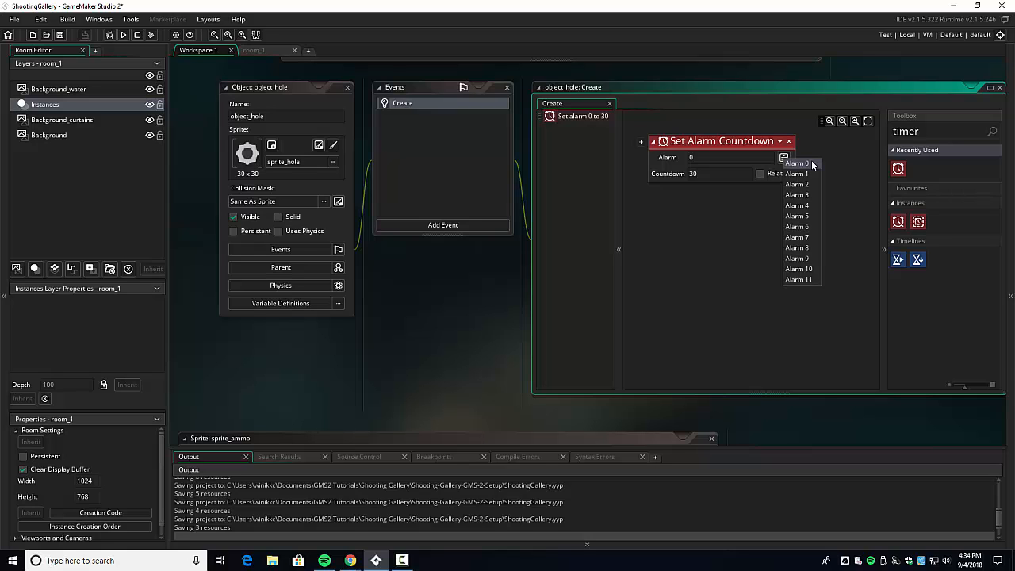
pyautogui.click(811, 164)
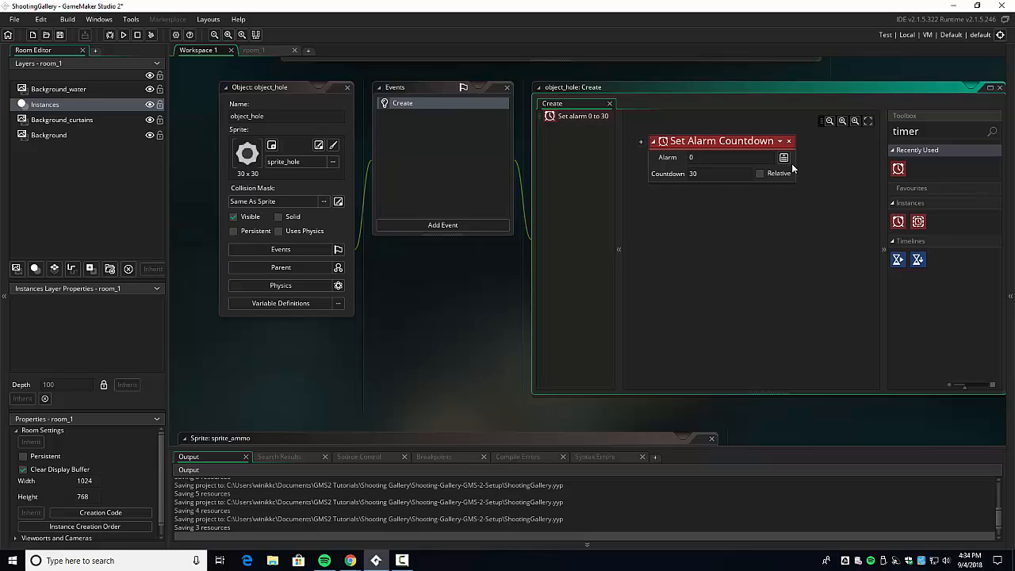
pyautogui.click(704, 173)
pyautogui.moveTo(703, 172); pyautogui.dragTo(668, 176)
# Switch to room_1 and show the full layer properties of its Background layer
pyautogui.moveTo(123, 411); pyautogui.dragTo(125, 321)
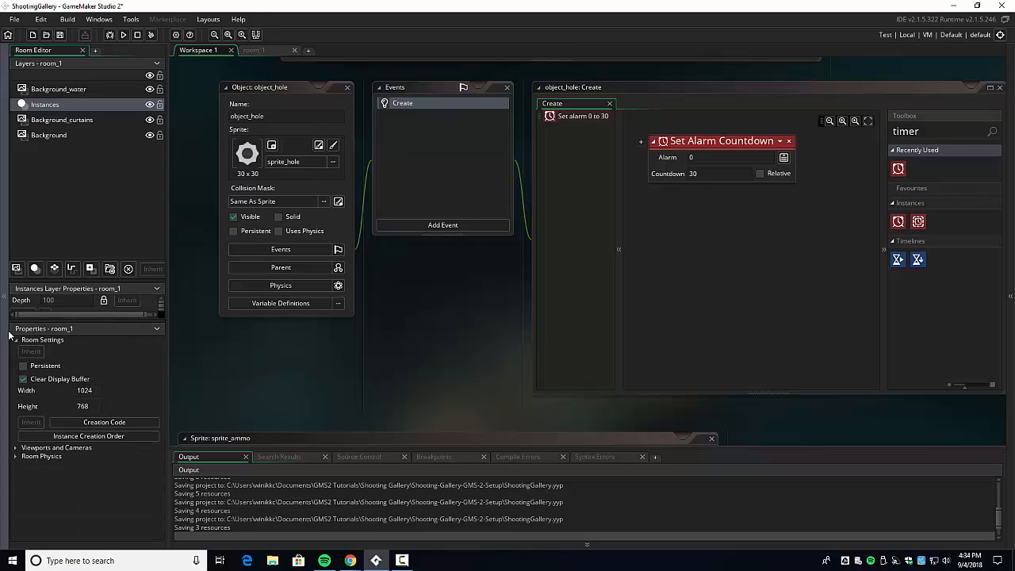
pyautogui.click(15, 341)
pyautogui.click(16, 340)
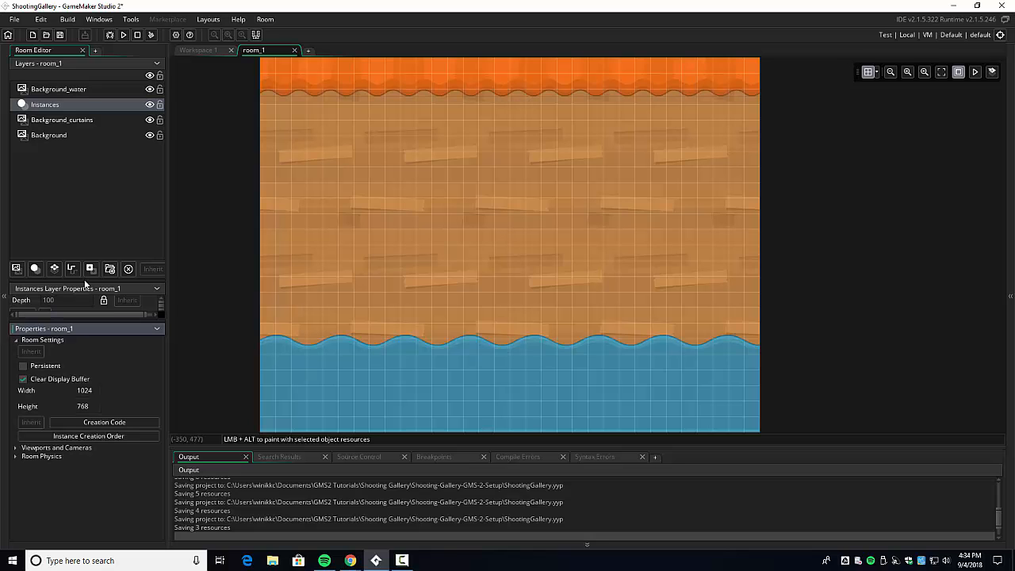
pyautogui.click(51, 135)
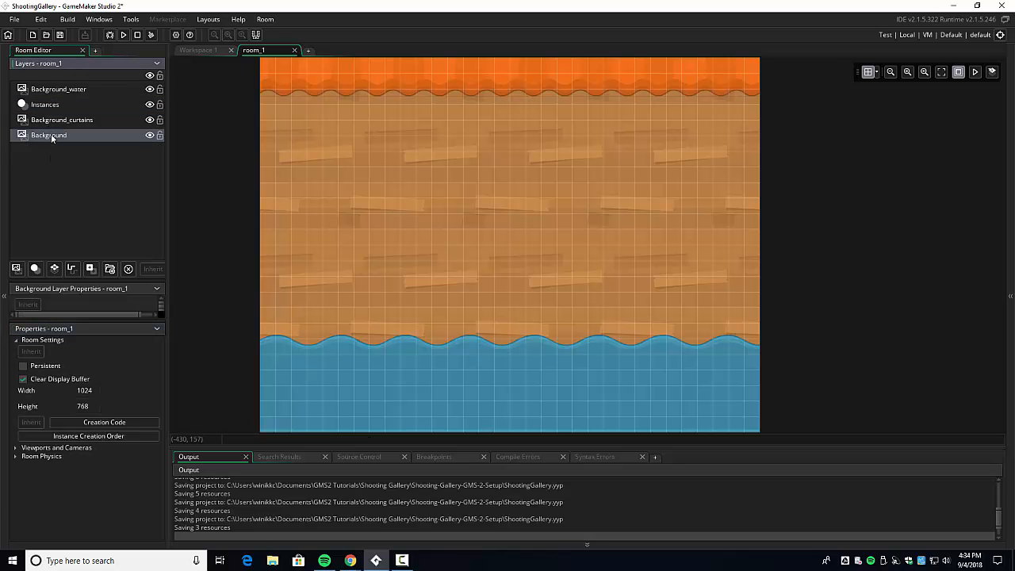
pyautogui.click(46, 456)
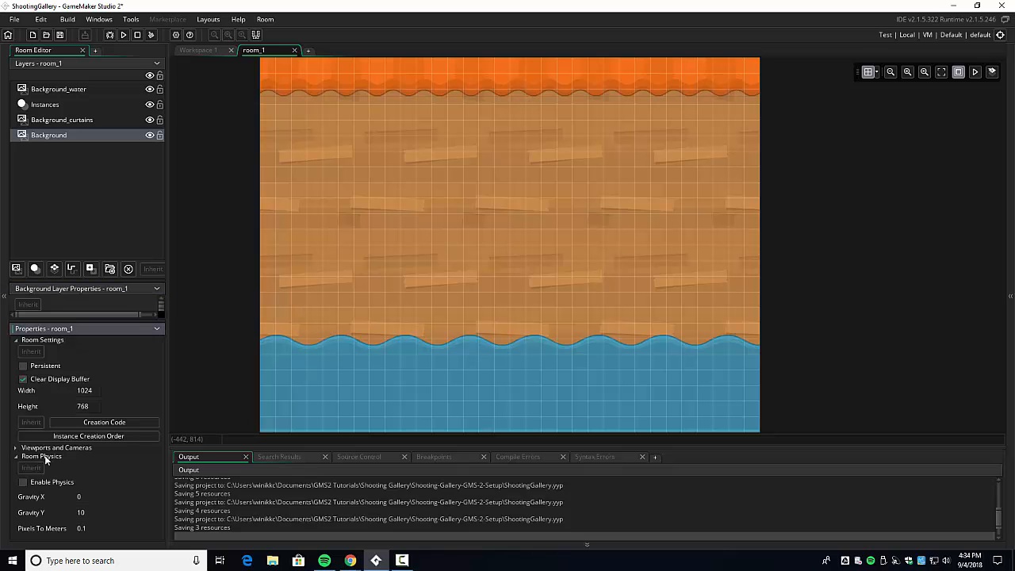
pyautogui.click(17, 448)
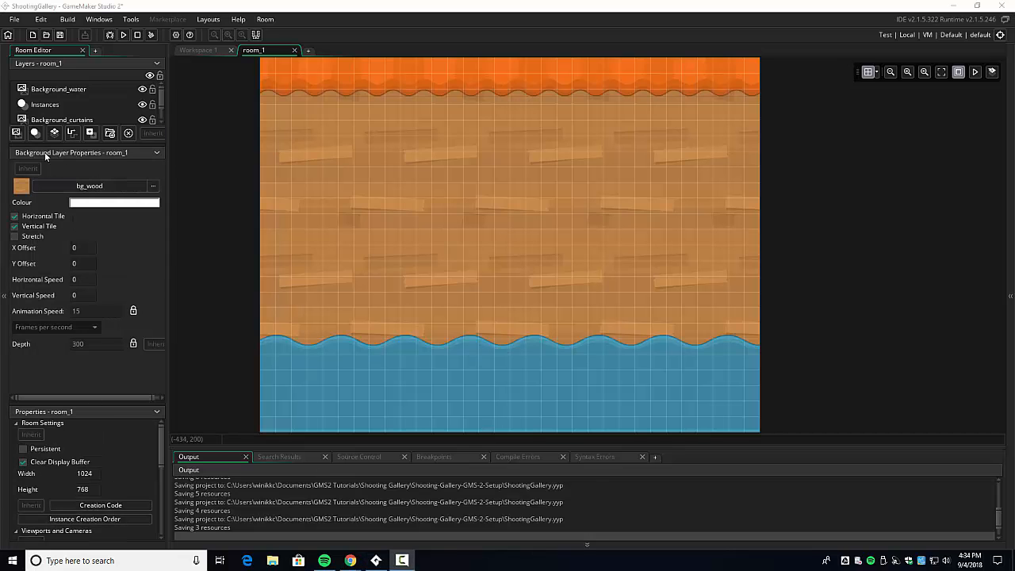
# Unlock the Background layer's animation speed and choose Frames per second as its unit
pyautogui.click(86, 310)
pyautogui.click(133, 311)
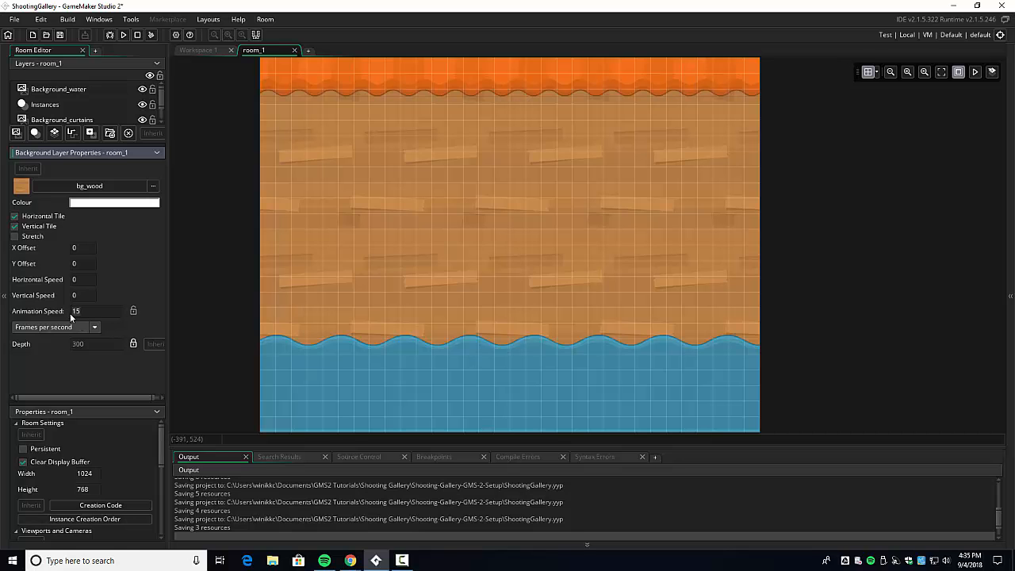
pyautogui.press('Return')
pyautogui.click(133, 311)
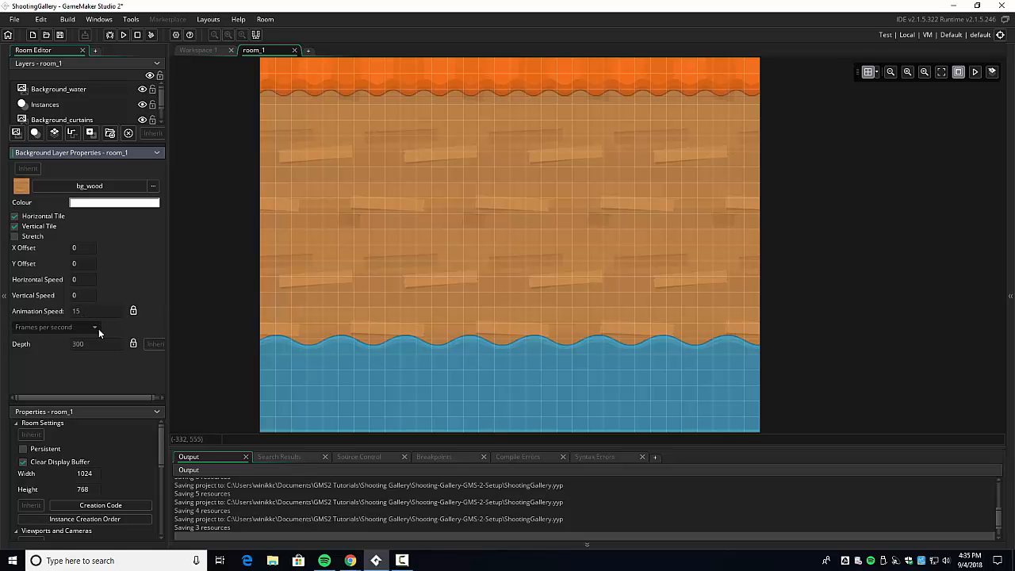
pyautogui.click(133, 312)
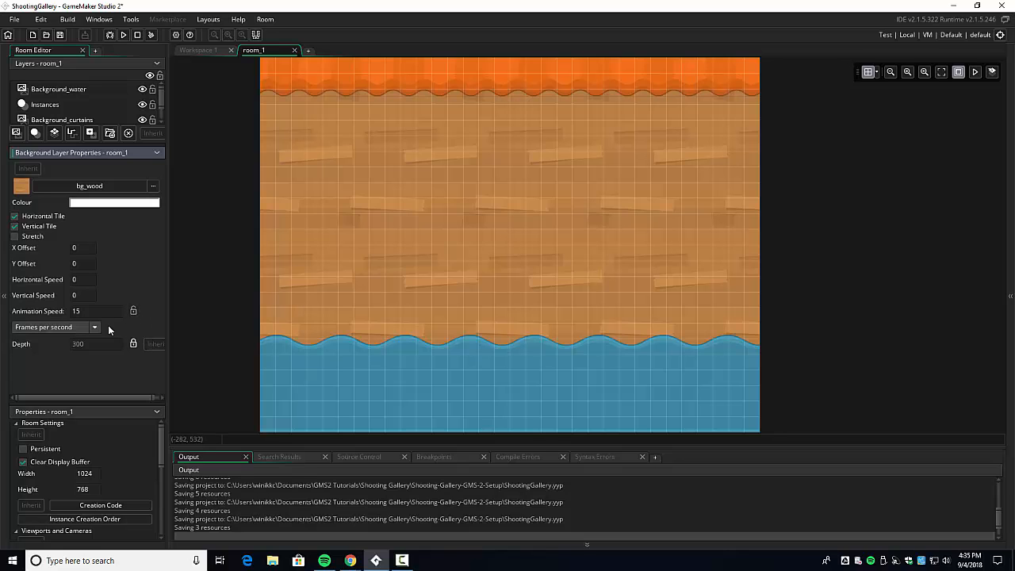
pyautogui.click(94, 328)
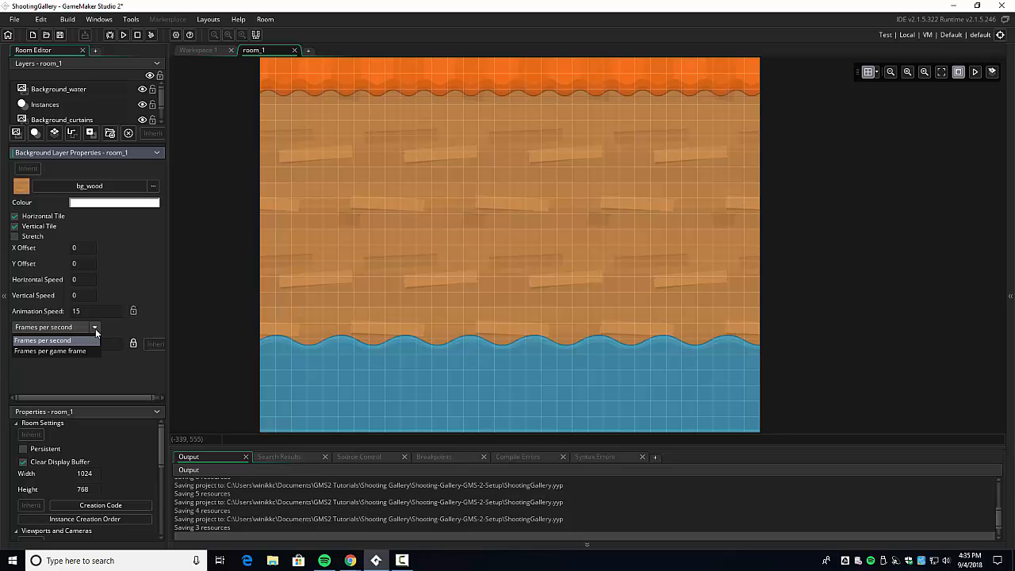
pyautogui.click(82, 342)
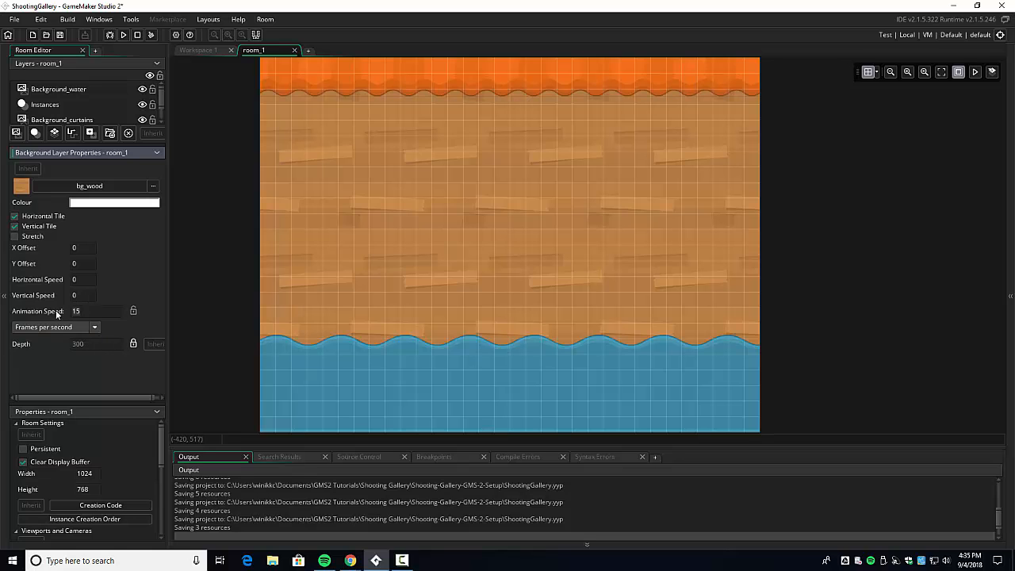
# Set the Background layer's animation speed to 30, leaving the value unlocked
pyautogui.press('BackSpace')
pyautogui.press('BackSpace')
pyautogui.write('30')
pyautogui.click(134, 312)
pyautogui.click(133, 311)
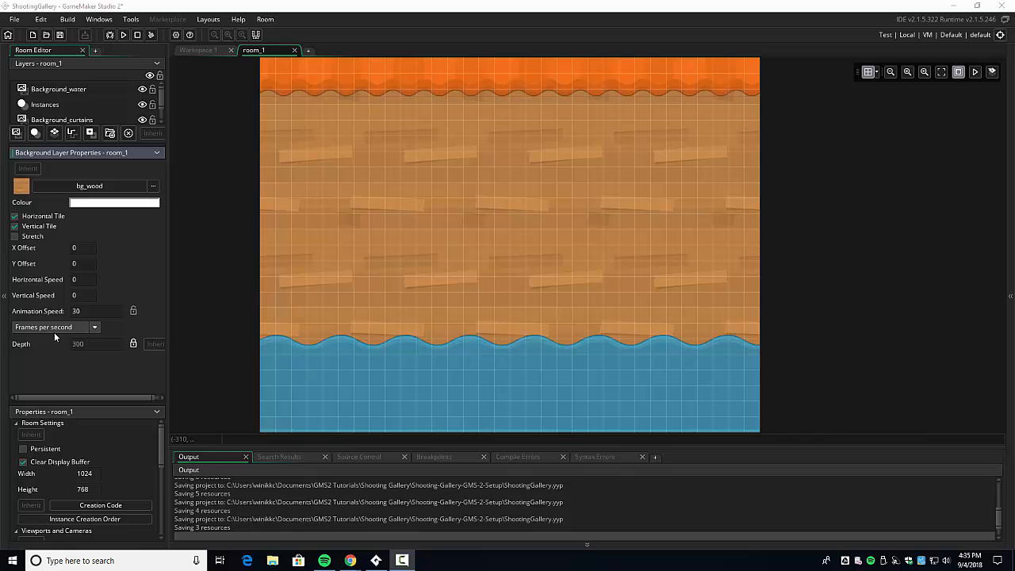
pyautogui.moveTo(92, 309); pyautogui.dragTo(54, 310)
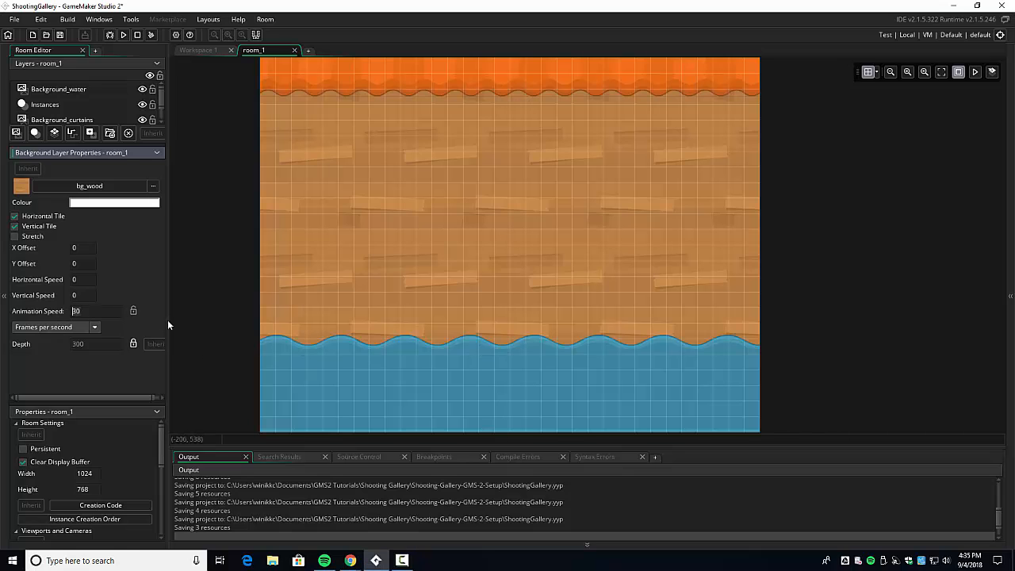
# Bring back the project resources and reopen object_hole with its Create event
pyautogui.click(1010, 296)
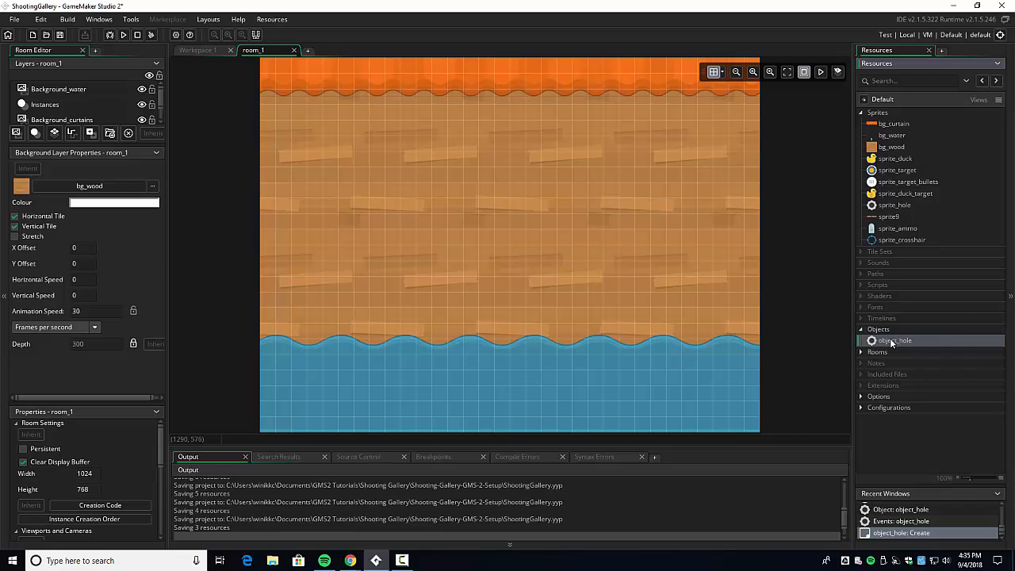
pyautogui.doubleClick(892, 340)
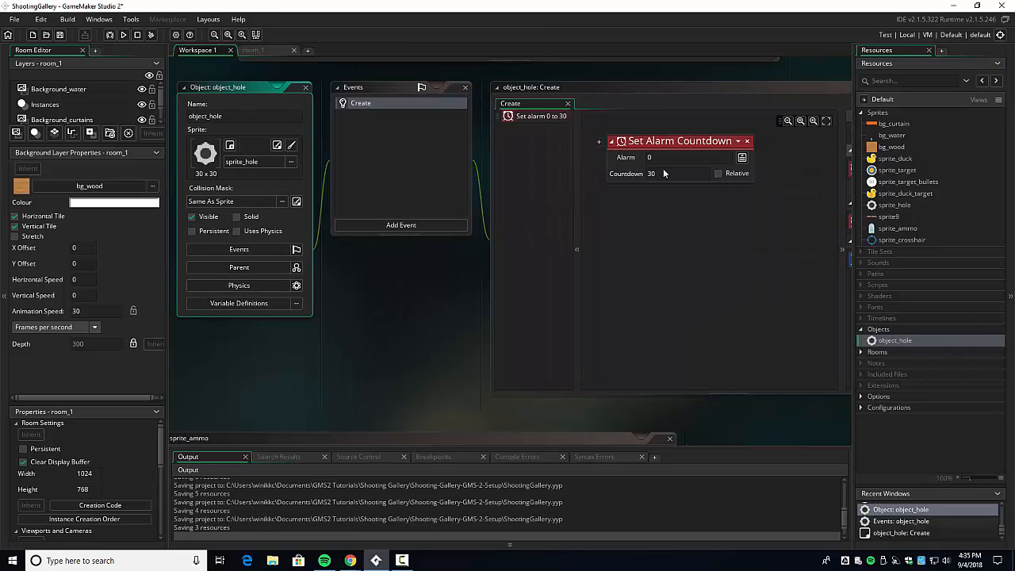
# Set the alarm countdown in object_hole's Create event to 15 and add an Alarm 0 event to the object
pyautogui.click(635, 176)
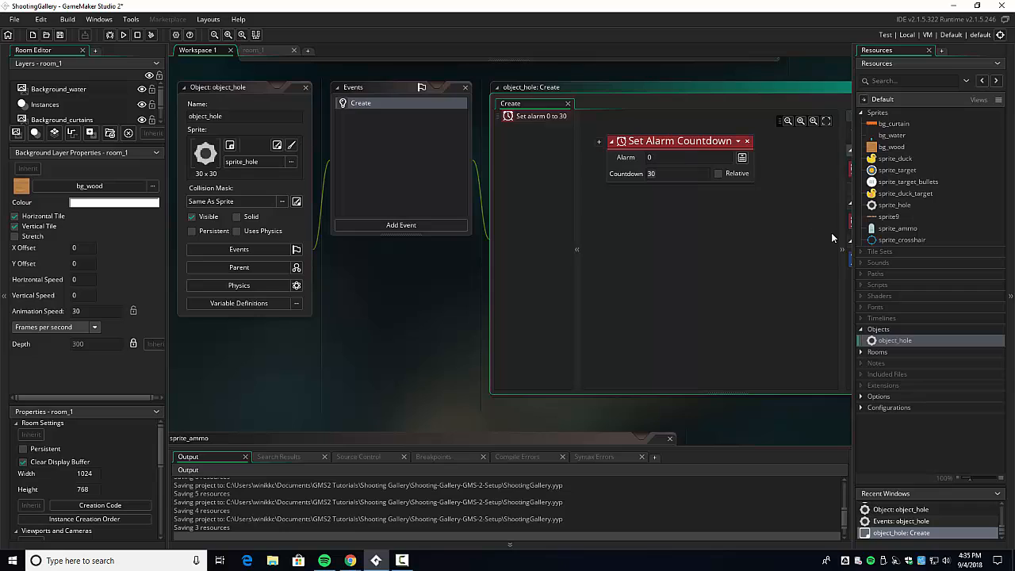
pyautogui.write('15')
pyautogui.click(397, 226)
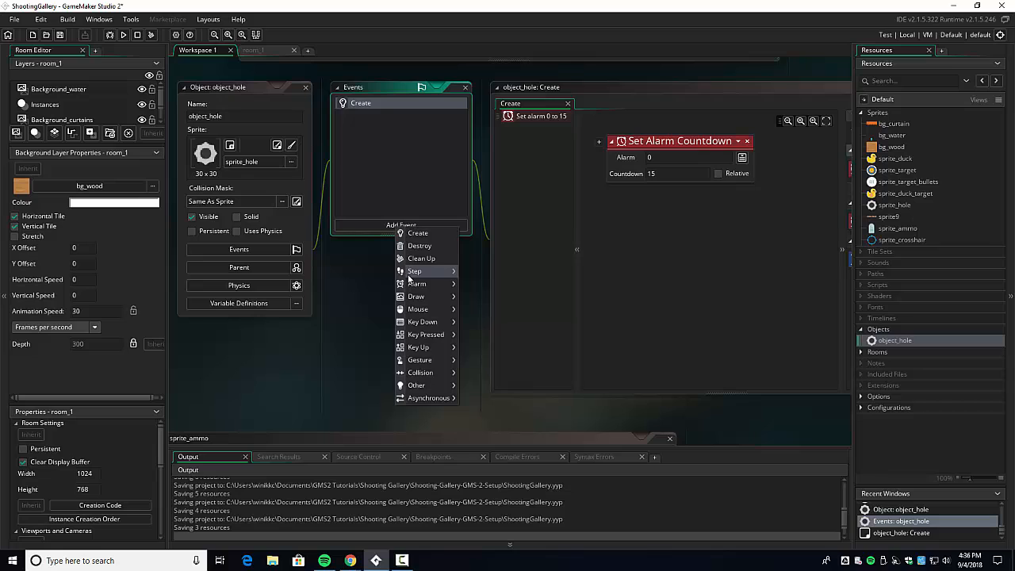
pyautogui.moveTo(411, 284)
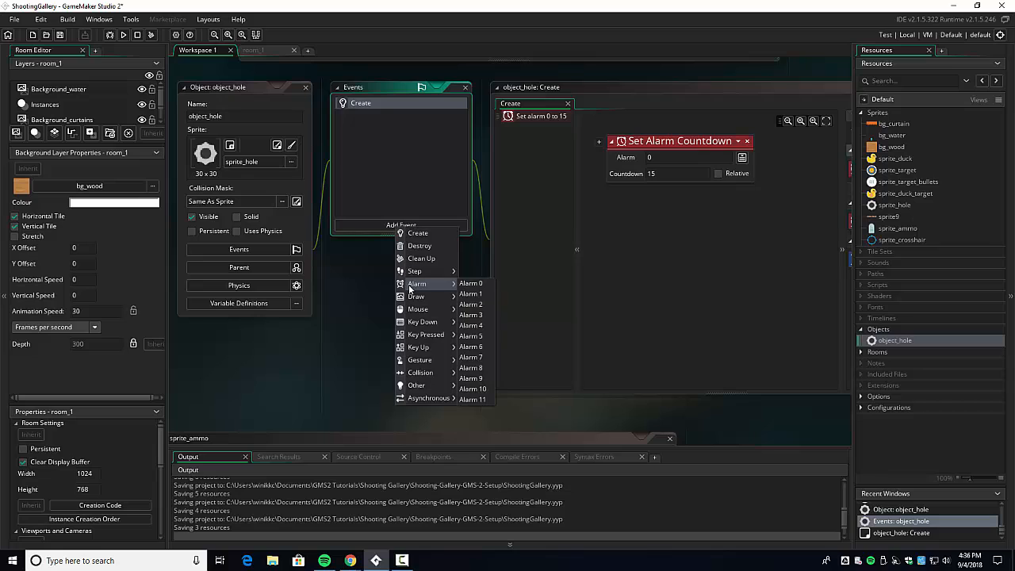
pyautogui.click(469, 283)
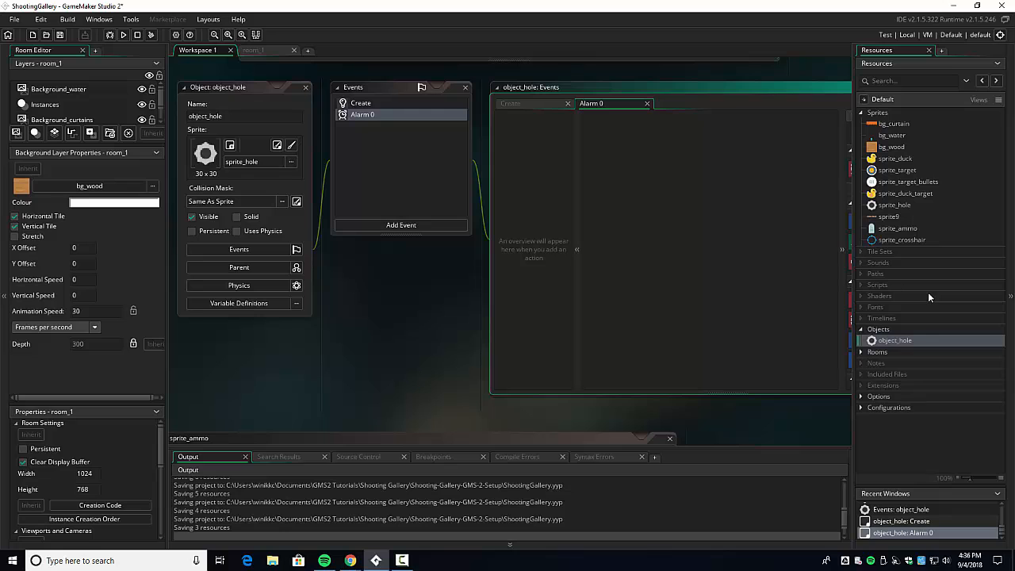
# Add a Destroy Instance action to object_hole's Alarm 0 event, leaving it applied to Self
pyautogui.click(1009, 298)
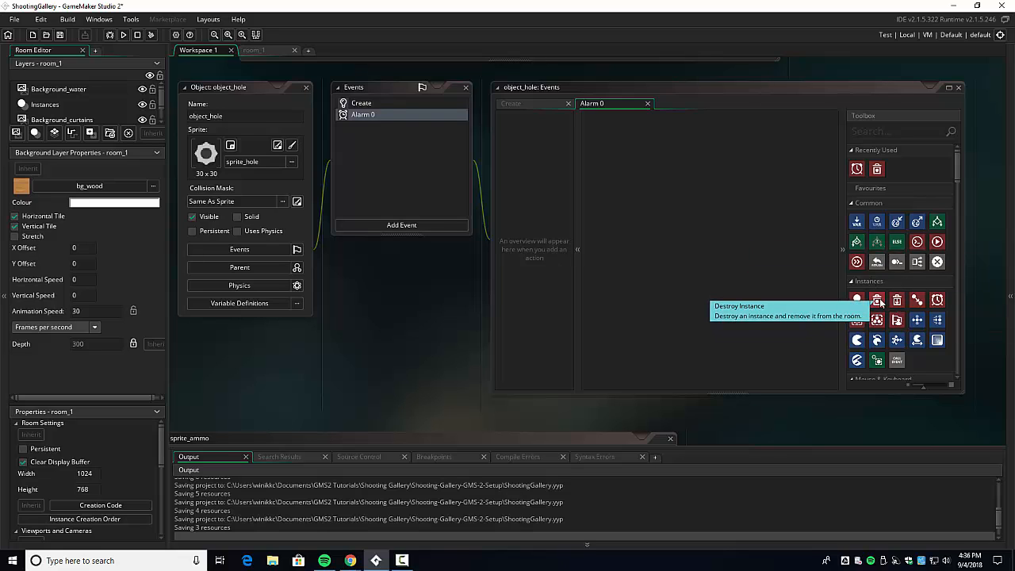
pyautogui.moveTo(877, 302); pyautogui.dragTo(619, 166)
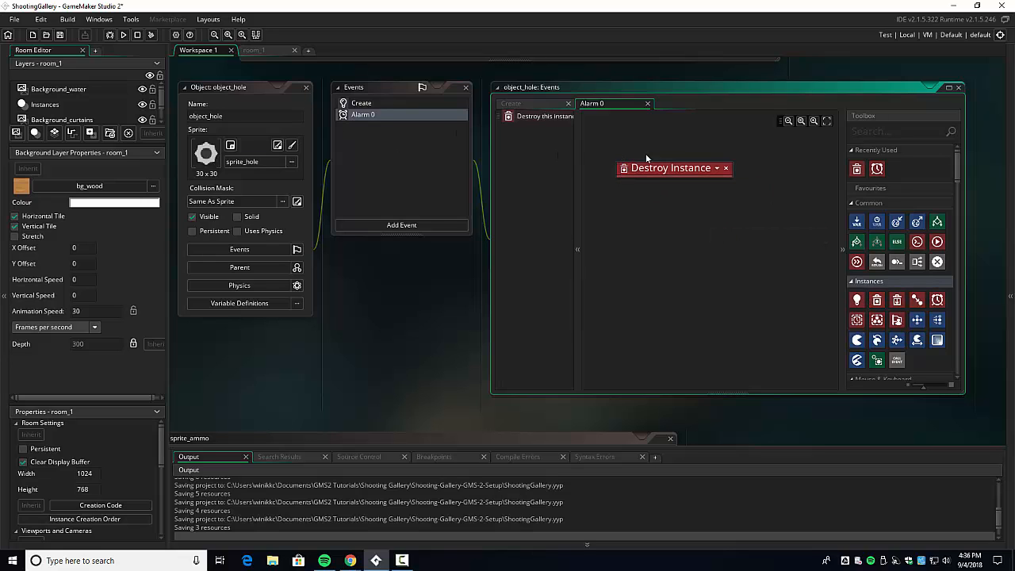
pyautogui.click(717, 170)
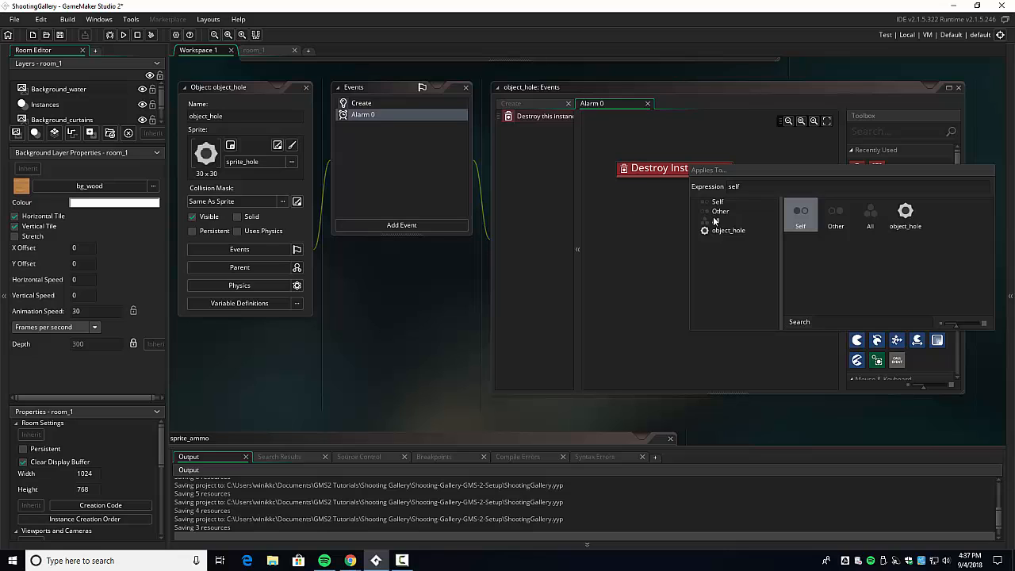
pyautogui.click(585, 248)
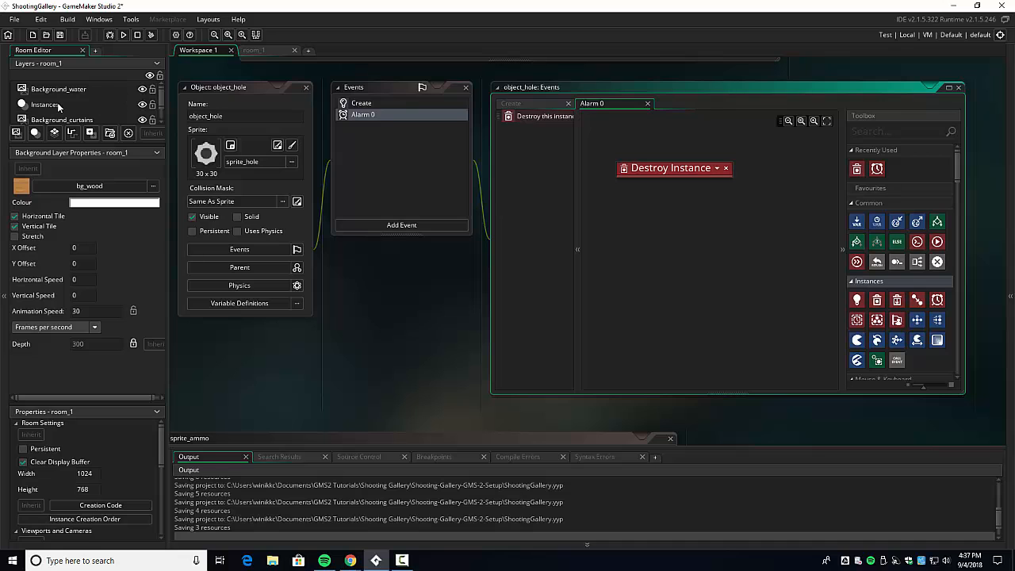
# Bring back the project resources, open room_1 and make its Instances layer active
pyautogui.click(1010, 287)
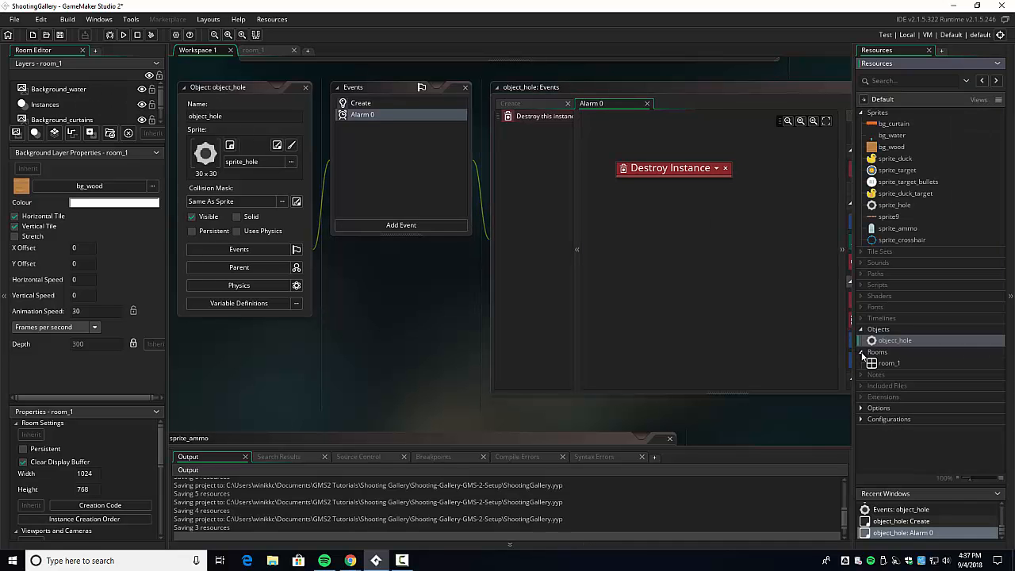
pyautogui.click(860, 352)
pyautogui.doubleClick(885, 362)
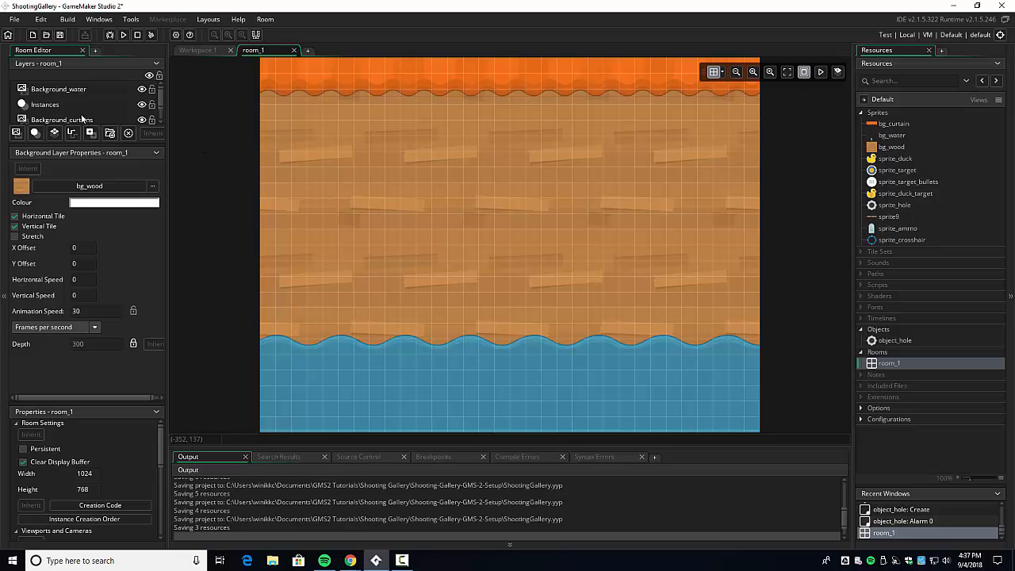
pyautogui.click(41, 105)
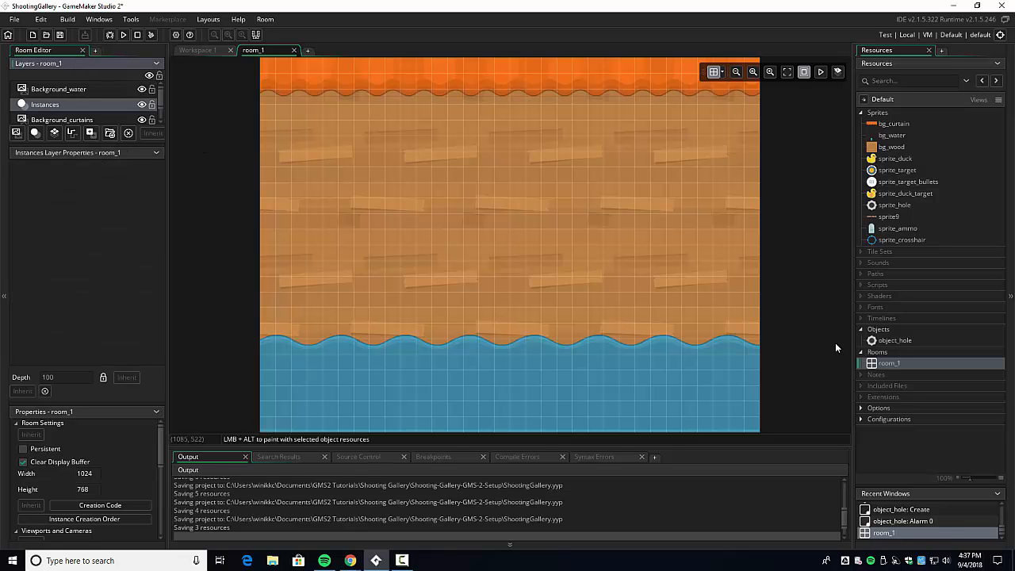
# Place four object_hole instances at scattered spots on the wooden background of room_1
pyautogui.moveTo(880, 341); pyautogui.dragTo(307, 182)
pyautogui.moveTo(894, 340); pyautogui.dragTo(509, 246)
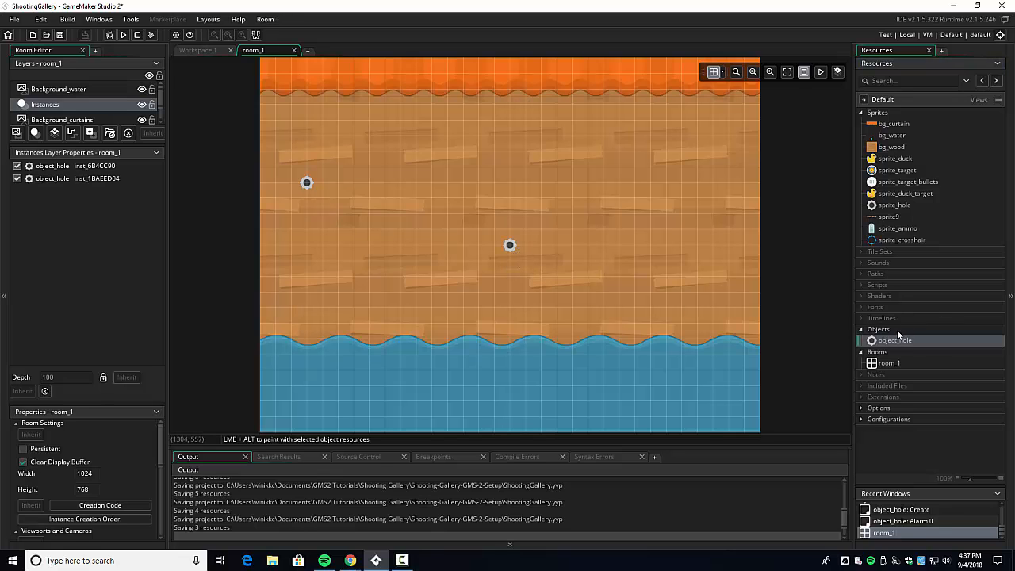
pyautogui.moveTo(894, 340); pyautogui.dragTo(576, 186)
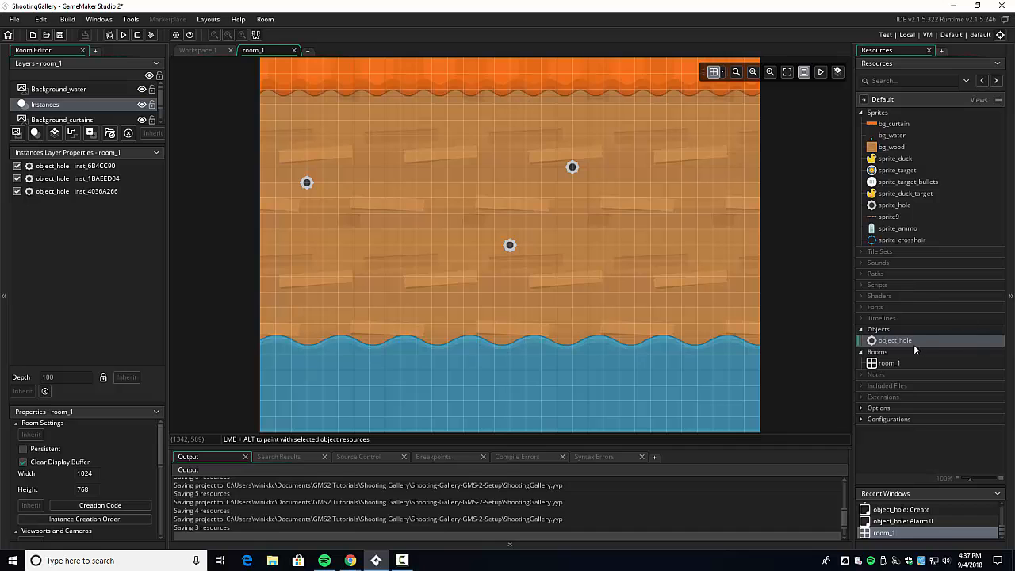
pyautogui.moveTo(913, 344); pyautogui.dragTo(438, 284)
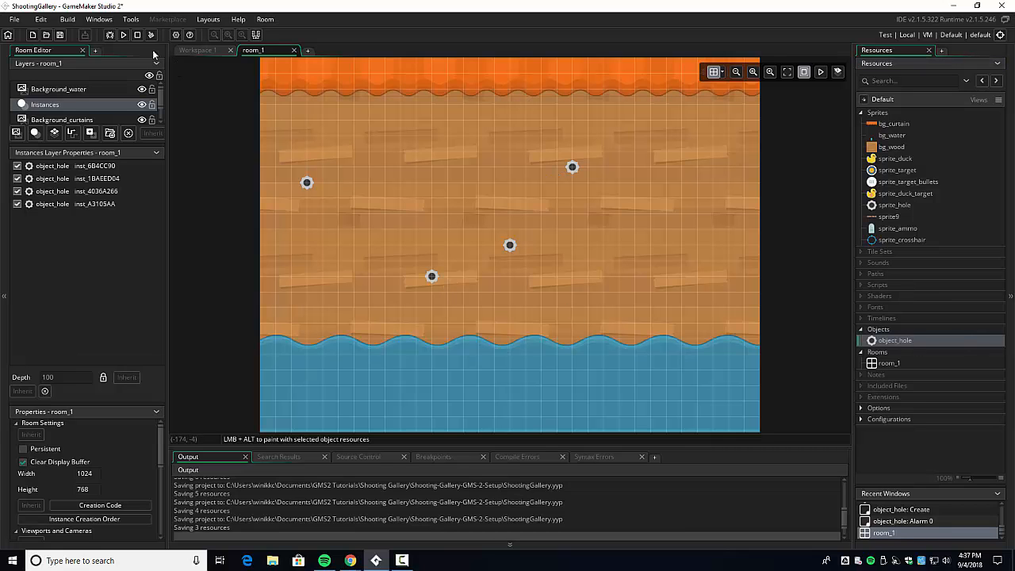
# Run the game to check whether the placed holes destroy themselves, and close the game window
pyautogui.click(123, 35)
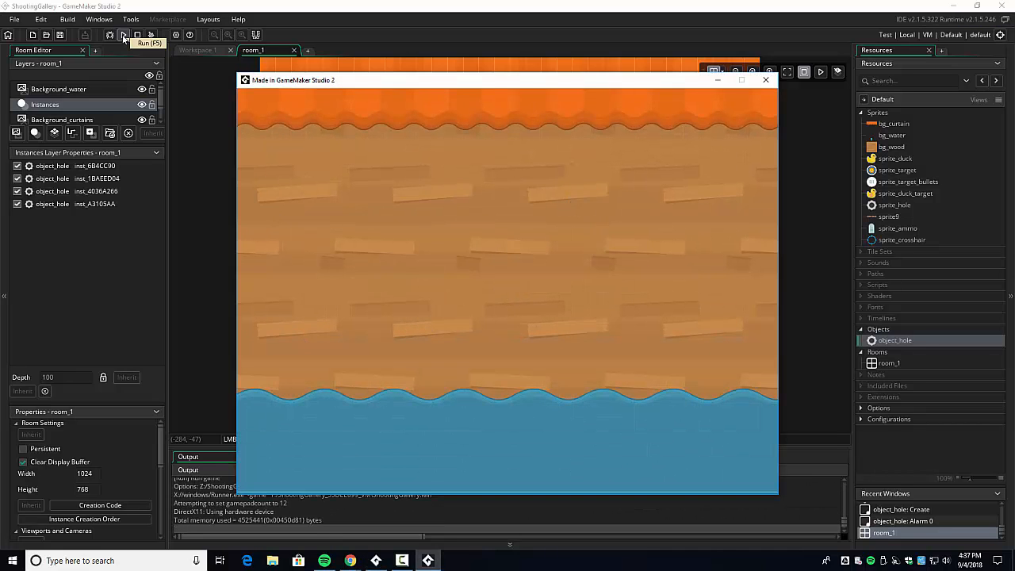
pyautogui.click(766, 83)
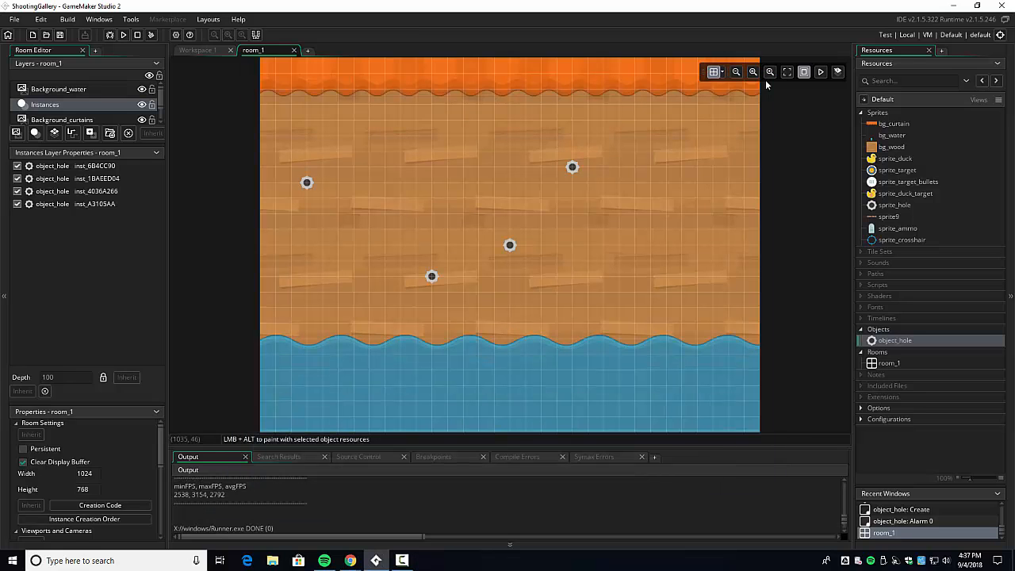
# Delete all four object_hole instances from room_1's Instances layer
pyautogui.click(582, 177)
pyautogui.click(582, 177)
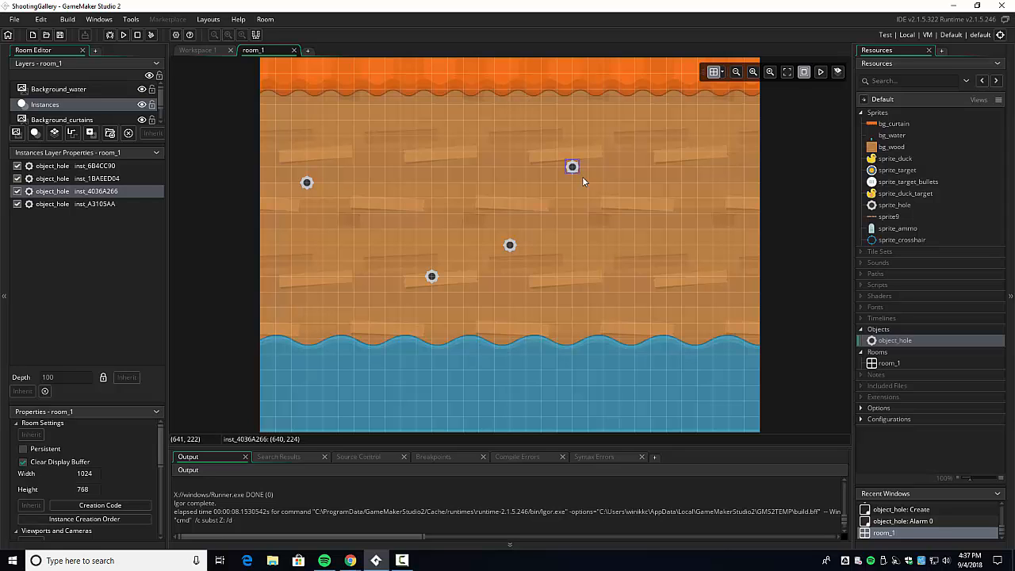
pyautogui.press('Delete')
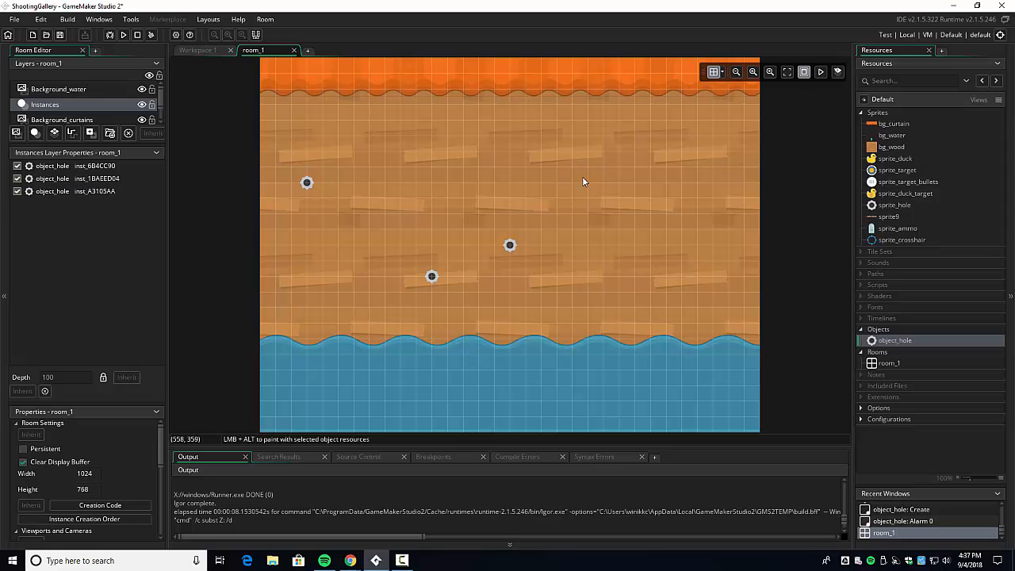
pyautogui.click(509, 247)
pyautogui.press('Delete')
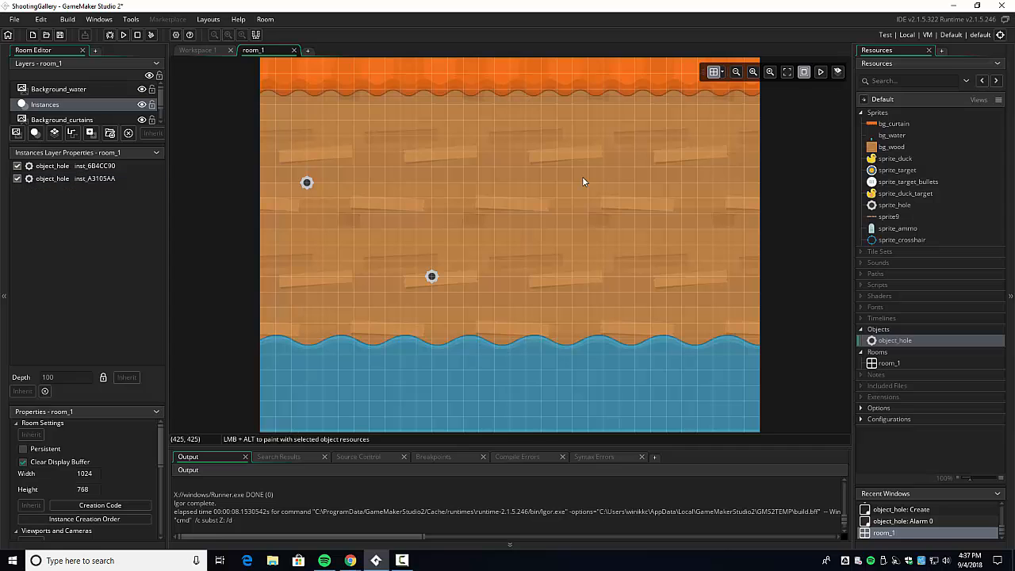
pyautogui.click(431, 276)
pyautogui.press('Delete')
pyautogui.click(307, 185)
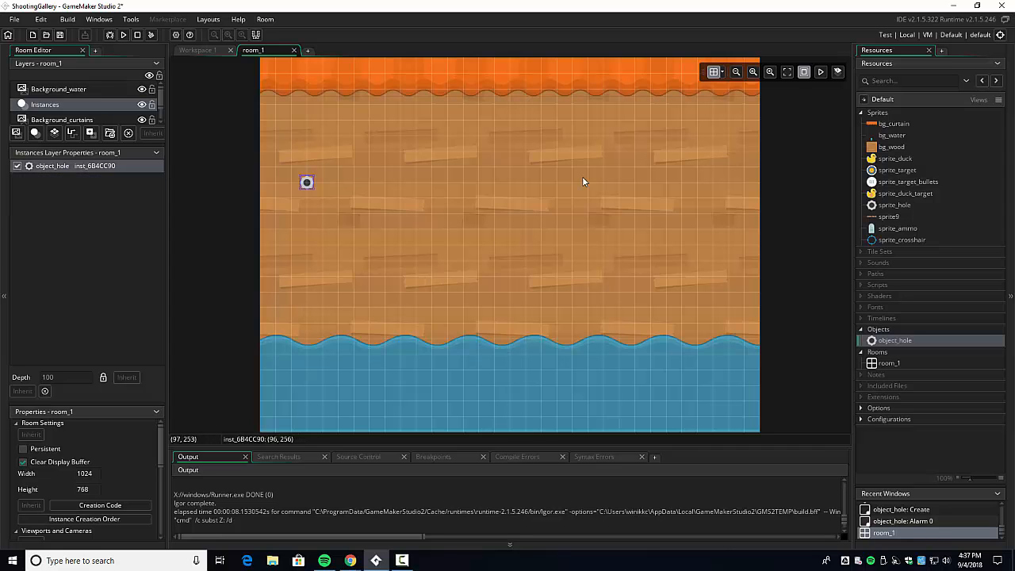
pyautogui.press('Delete')
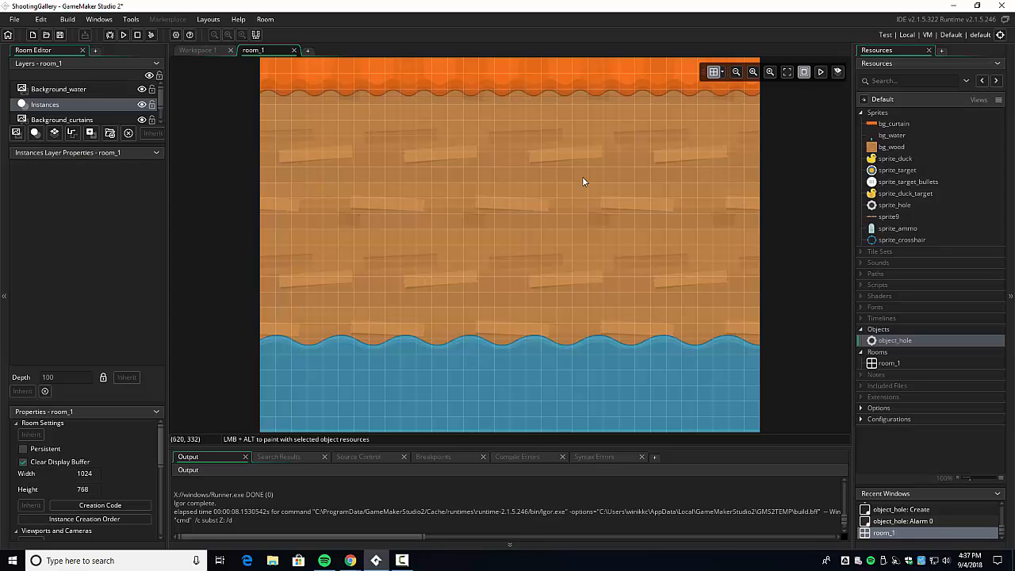